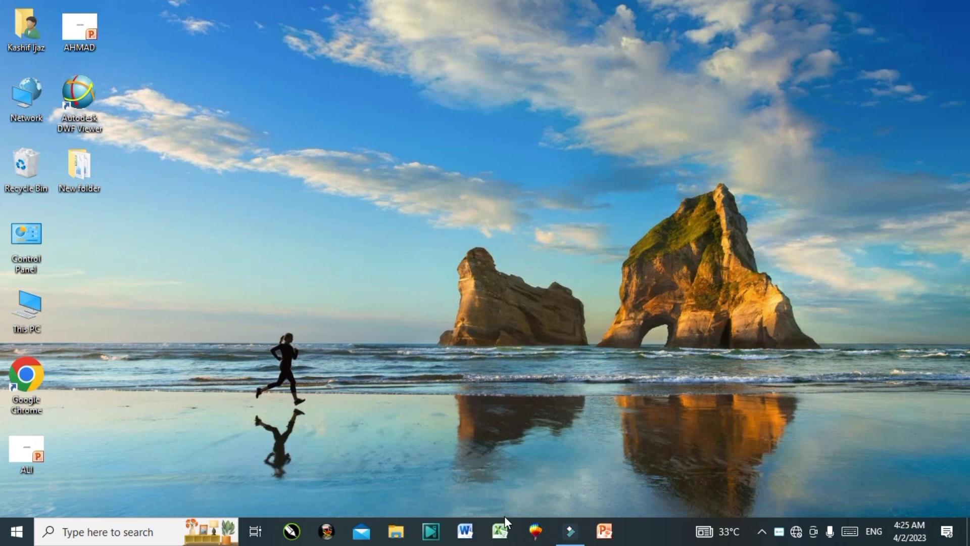
Launch Excel from the taskbar to get a new blank workbook, Book1.
left_click(499, 534)
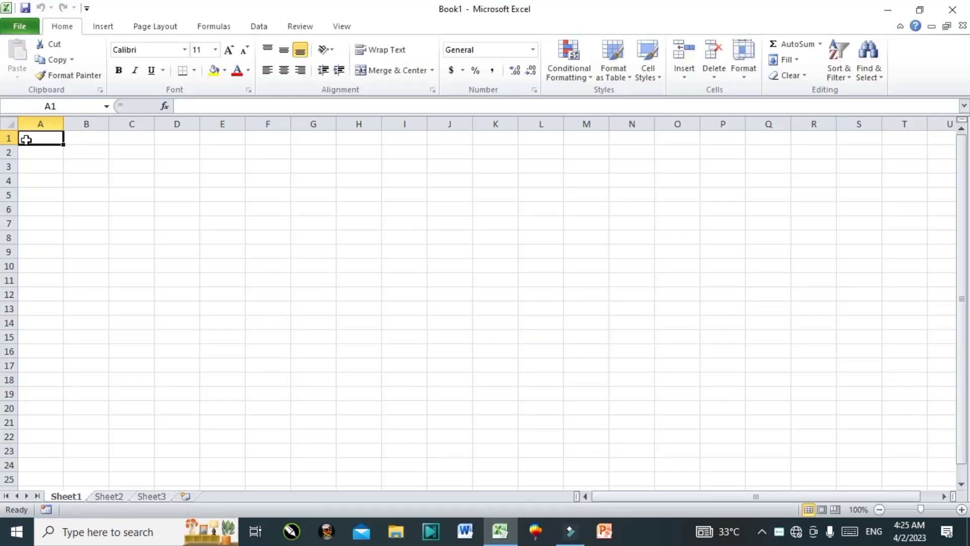
left_click(86, 151)
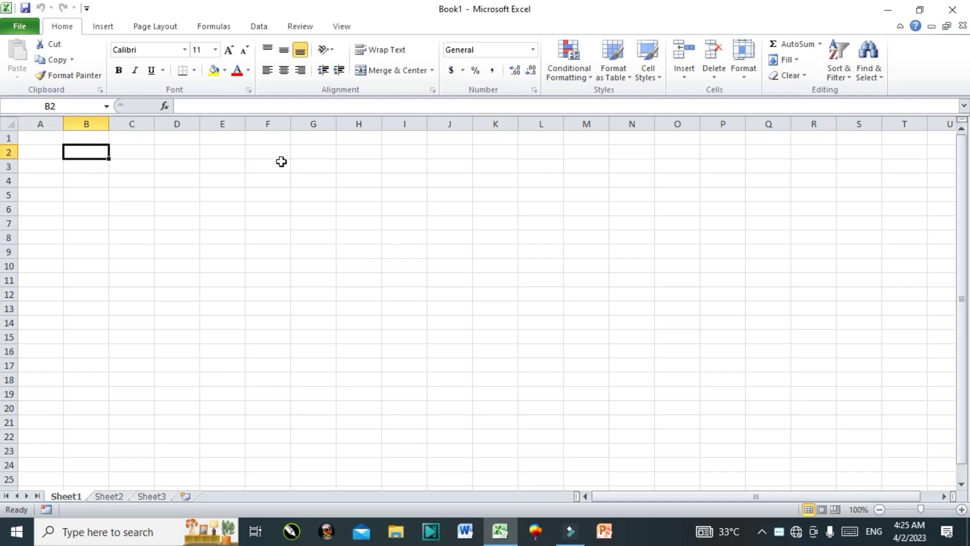
mouse_move(500, 531)
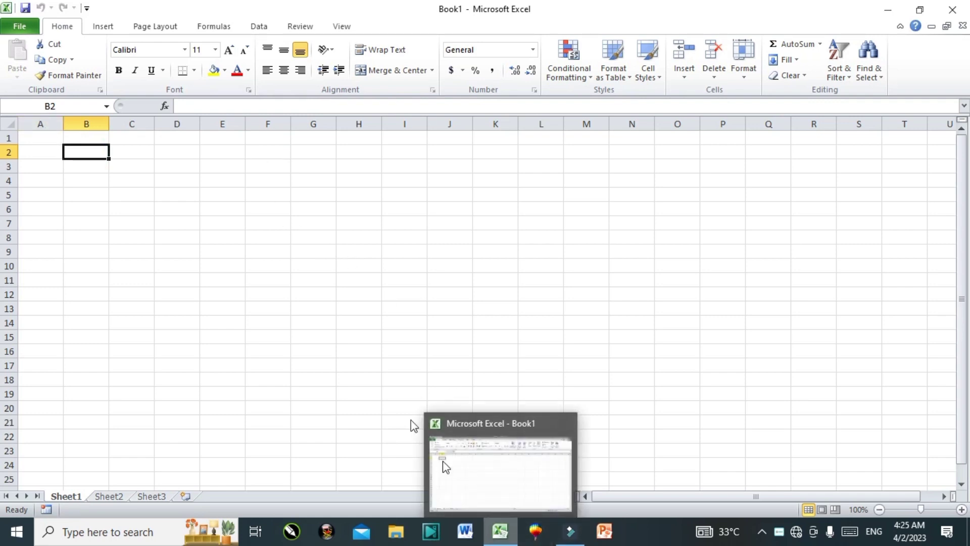
mouse_move(41, 138)
left_mouse_down()
mouse_move(420, 241)
mouse_move(457, 287)
left_mouse_up()
left_click(455, 292)
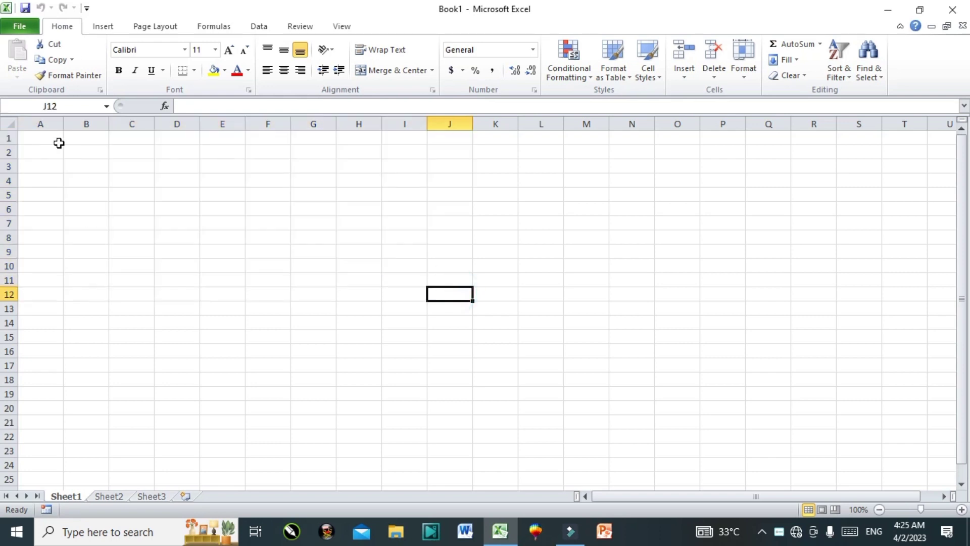
left_click(38, 124)
left_click(86, 123)
left_click_drag(155, 124, 154, 125)
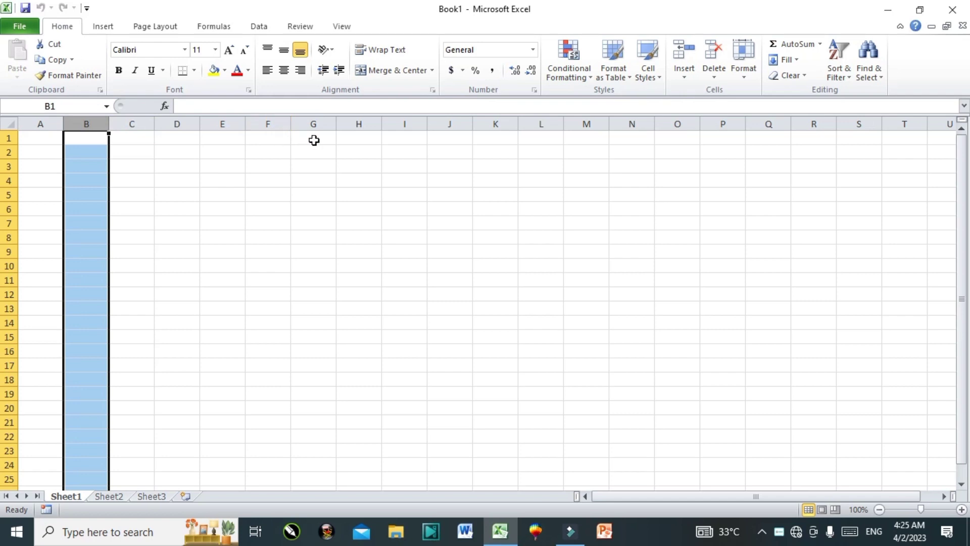
left_click(360, 122)
left_click(10, 137)
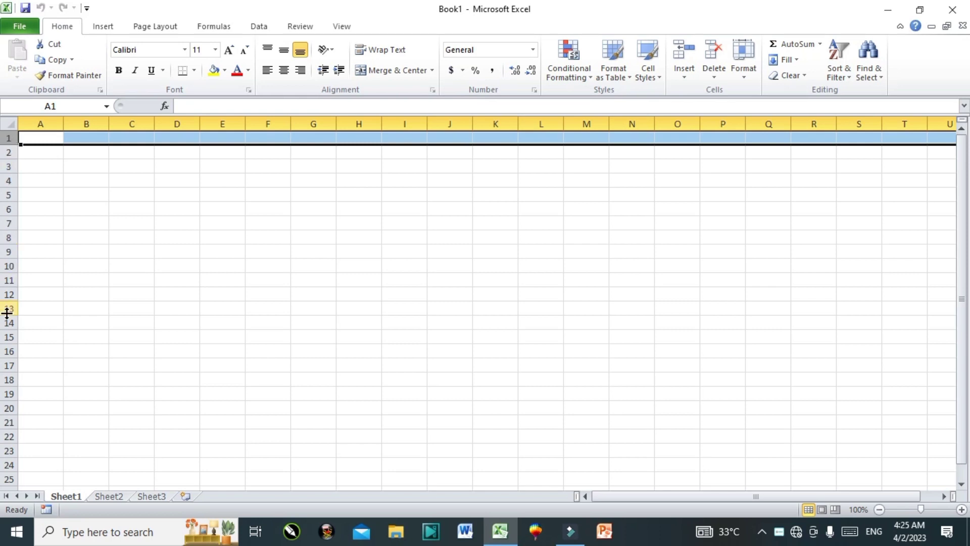
left_click(147, 193)
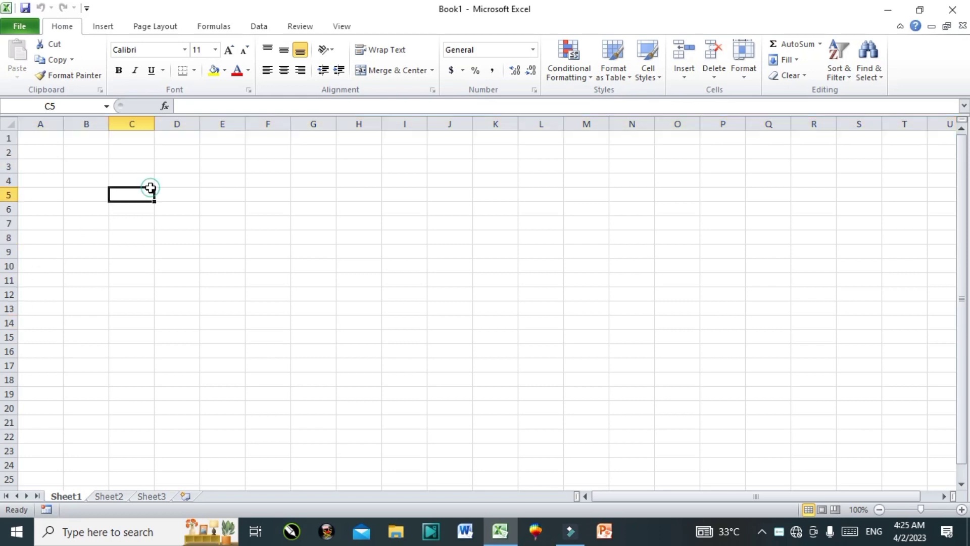
left_click(142, 123)
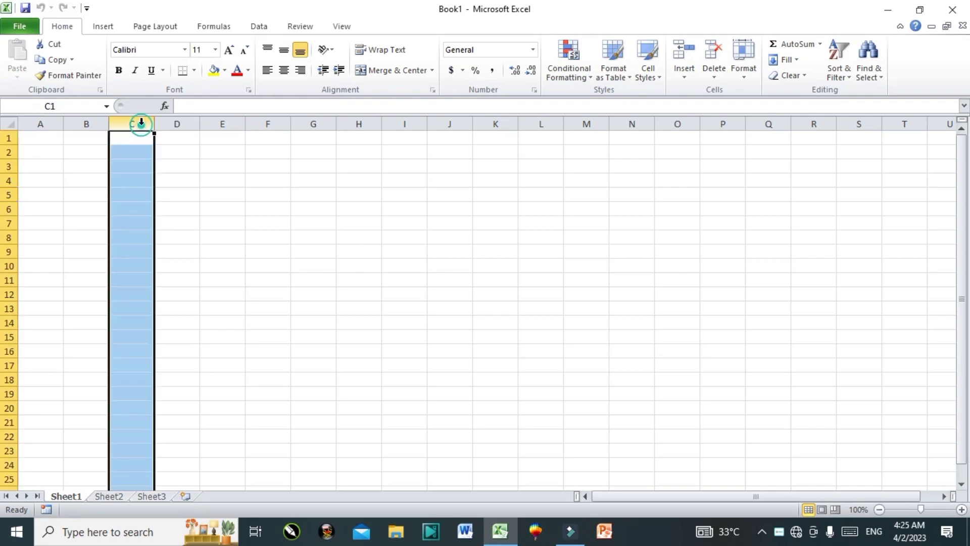
left_click(10, 180)
left_click(120, 180)
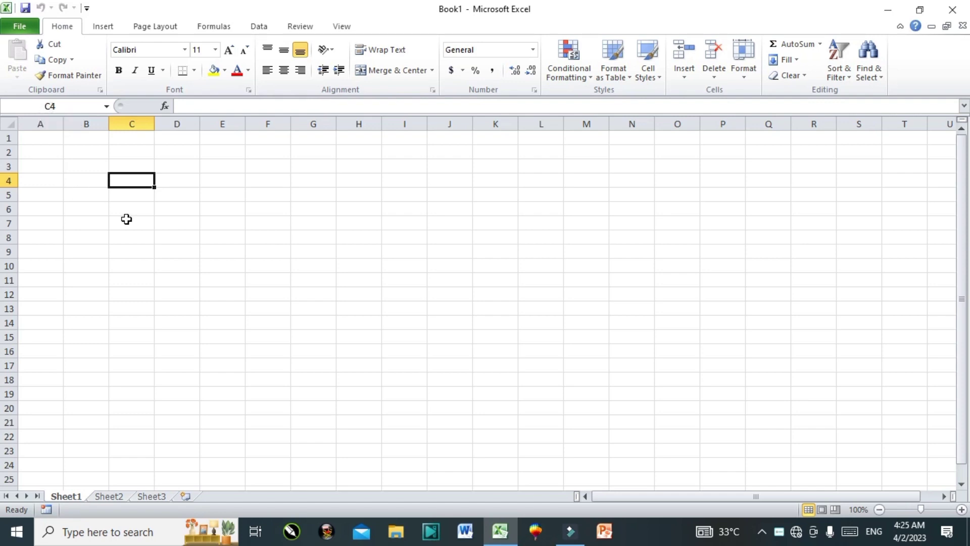
left_click(225, 207)
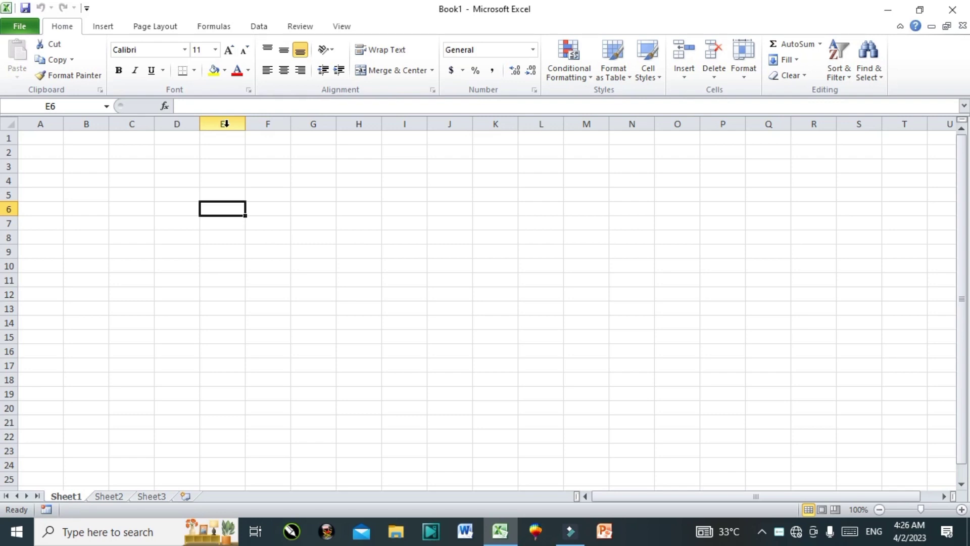
left_click(112, 165)
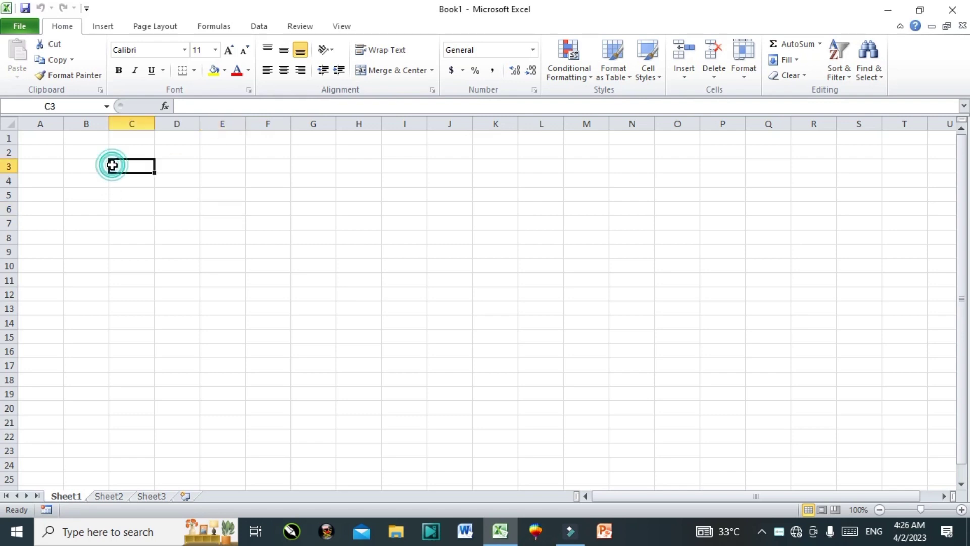
left_click(43, 165)
left_click(43, 151)
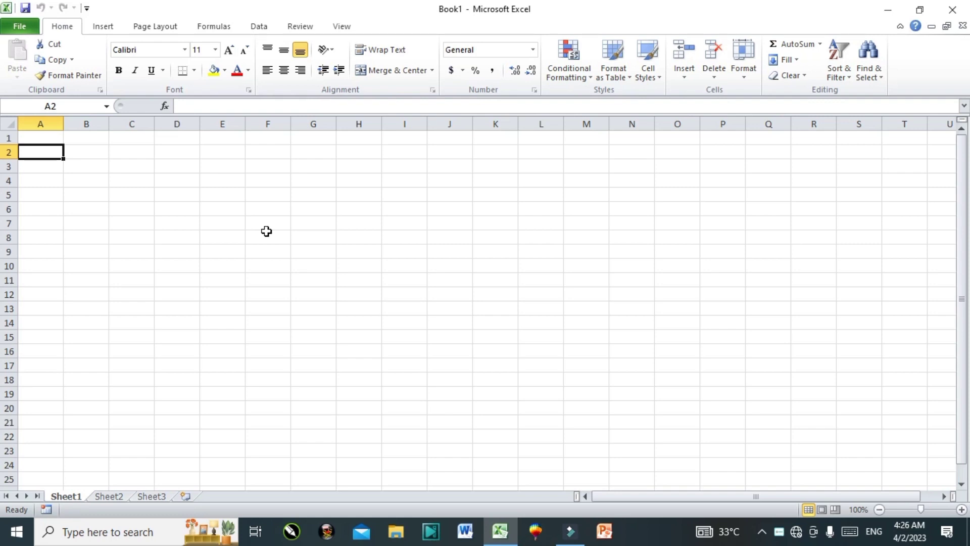
type("=12")
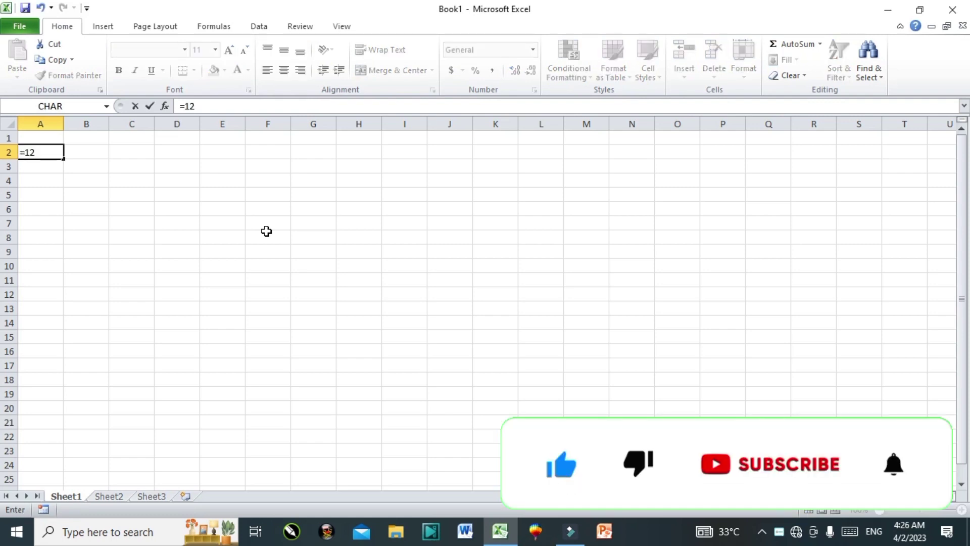
type("+12")
key("Return")
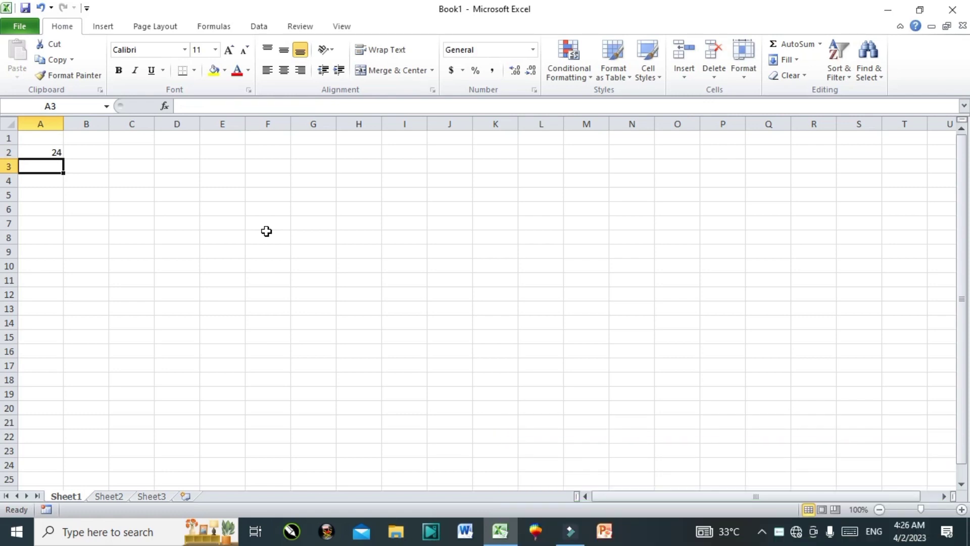
type("=12")
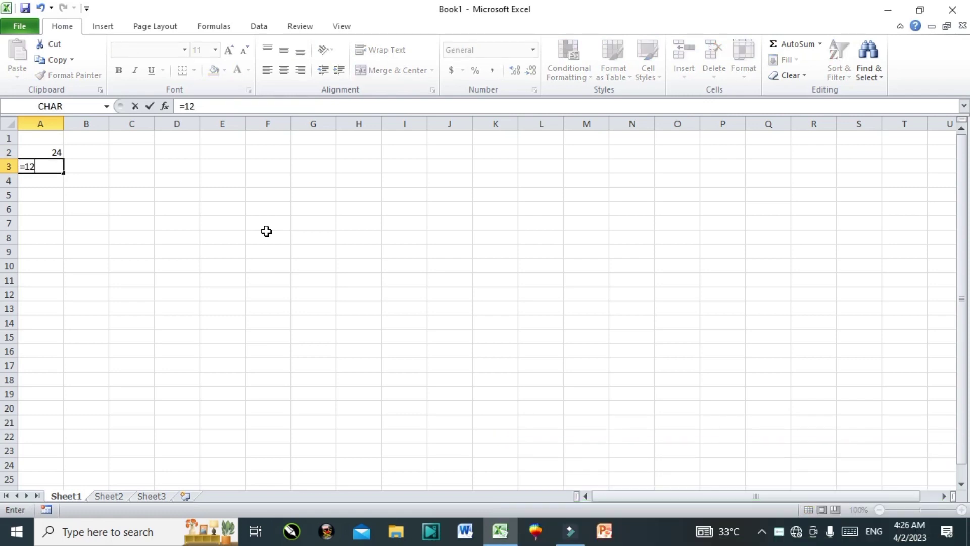
type("+")
key("BackSpace")
key("BackSpace")
key("BackSpace")
key("BackSpace")
type("12+12")
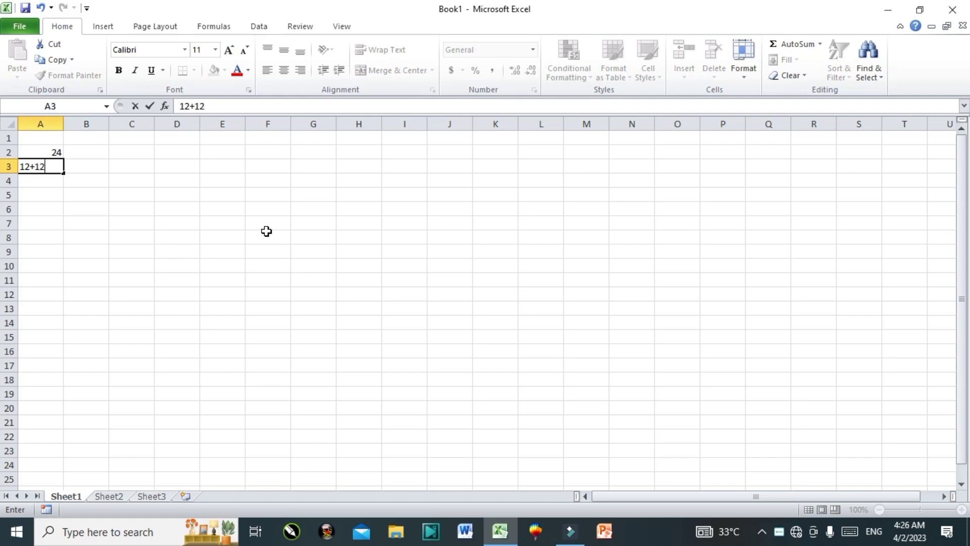
key("Return")
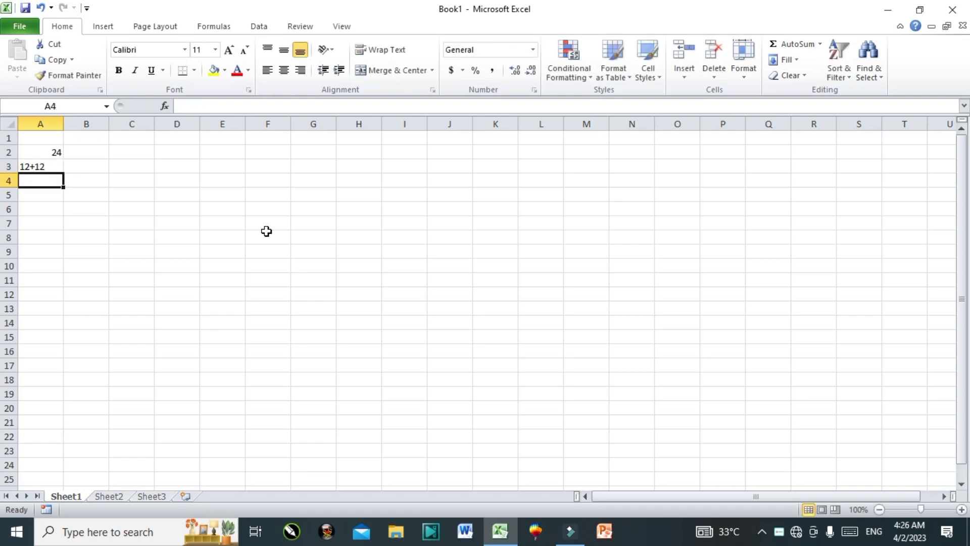
type("=")
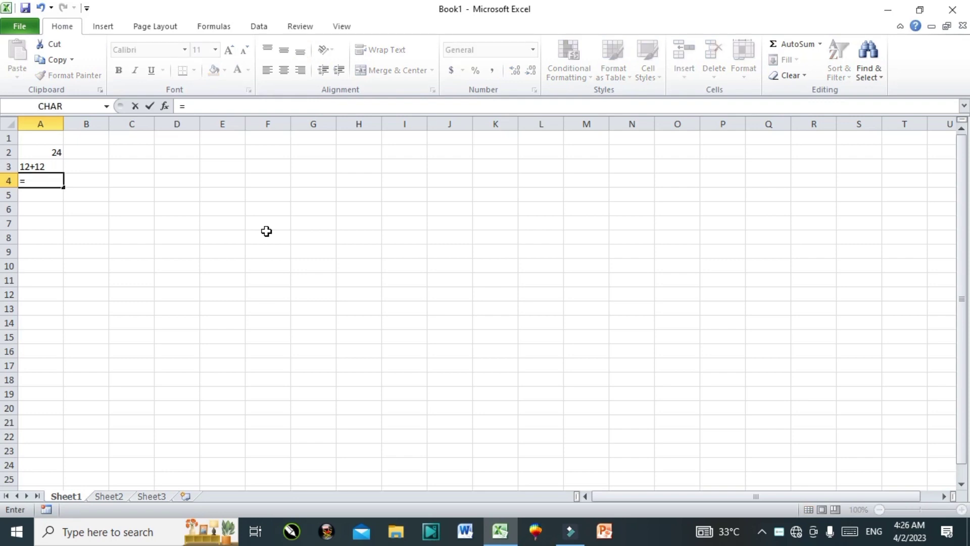
type("12+12")
key("Return")
key("ctrl+a")
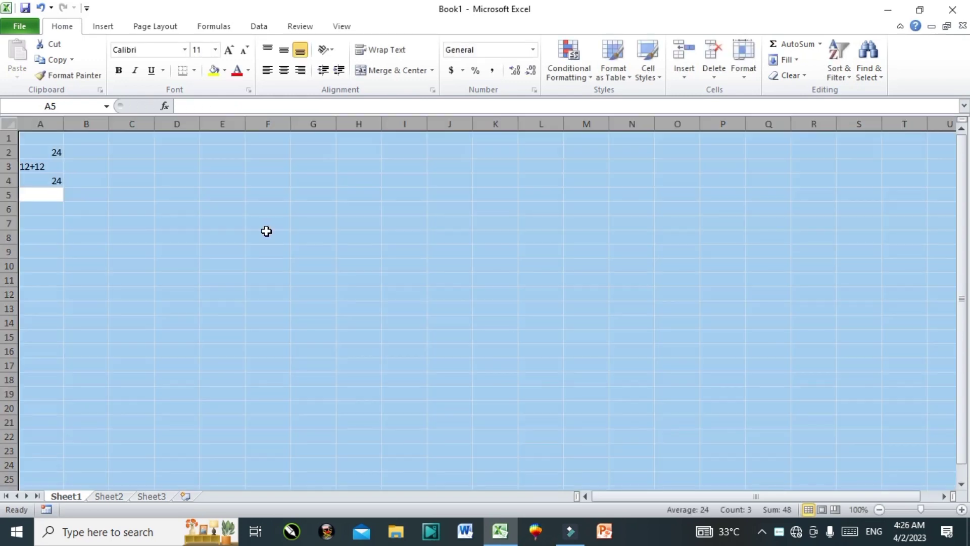
key("Delete")
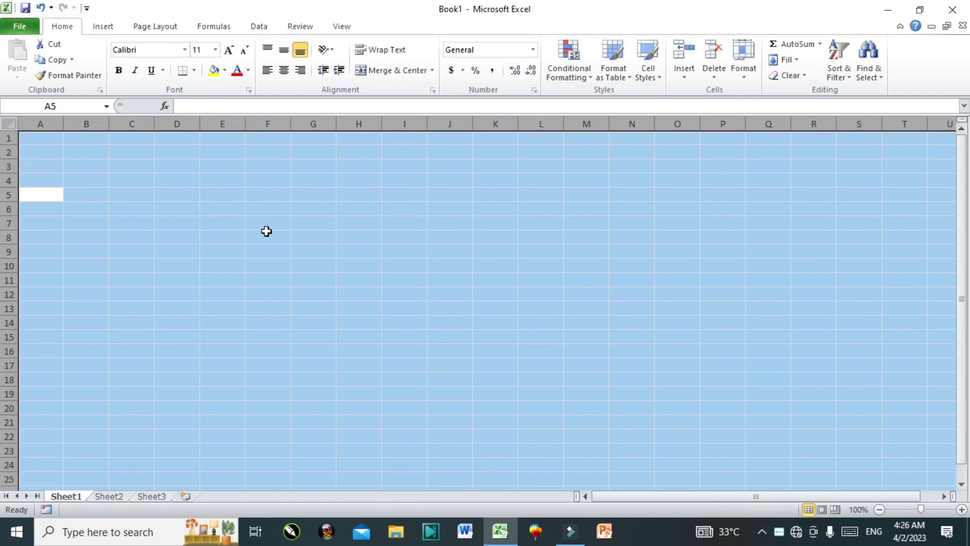
Enter the test values 12 in D4 and 56 in H7.
left_click(134, 251)
left_click(158, 180)
type("12")
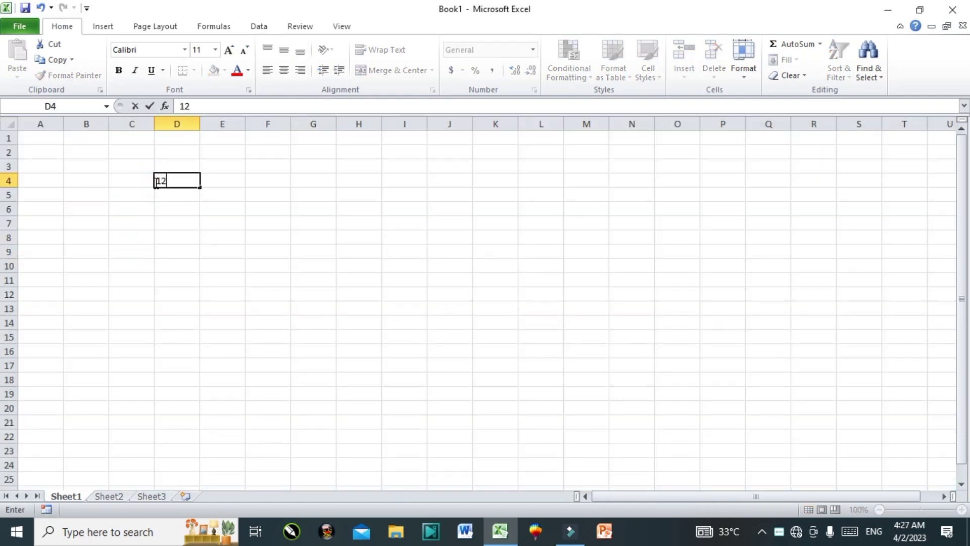
key("Tab")
key("Tab")
key("Tab")
key("Left")
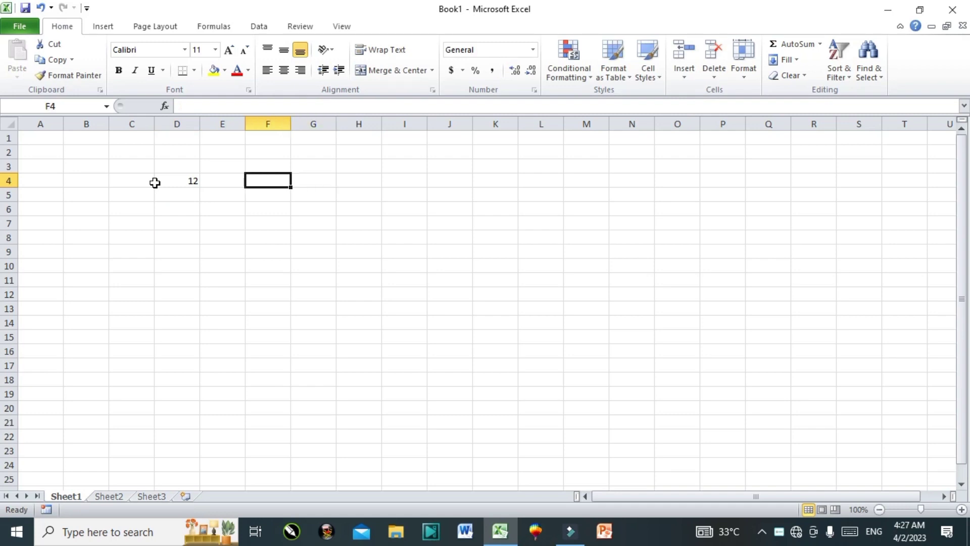
key("Left")
key("Left")
key("Right")
key("Right")
key("Right")
key("Right")
key("Down")
key("Down")
key("Down")
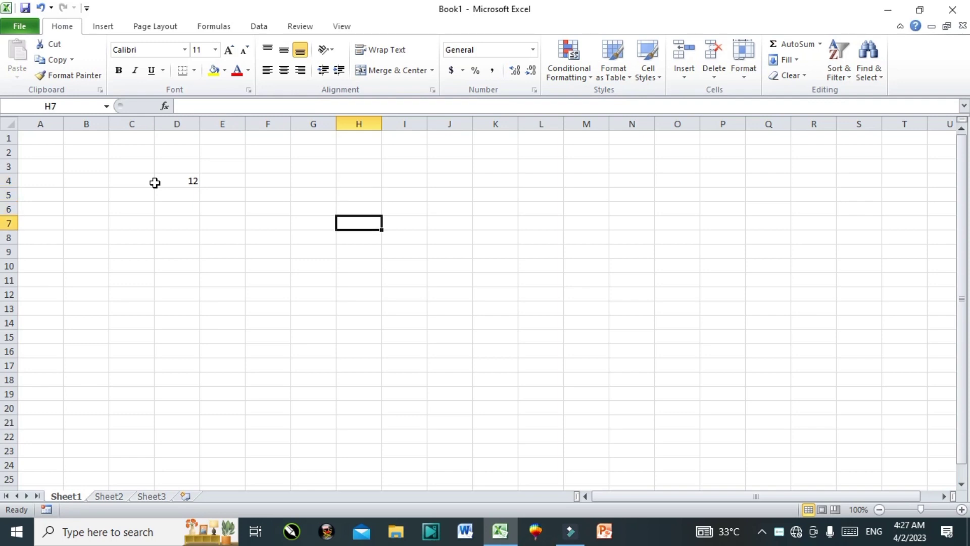
type("56")
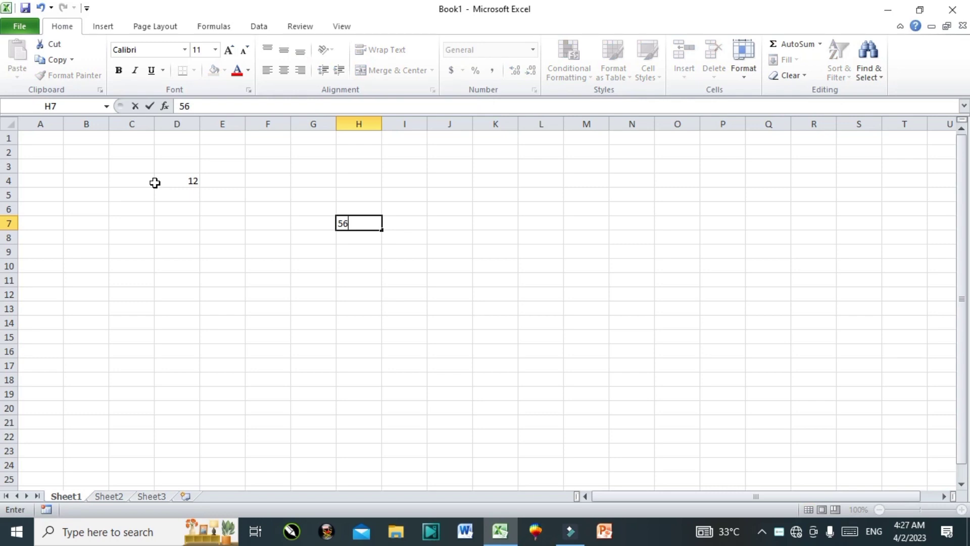
key("Return")
Add them in F9 with =D4+H7, giving 68, then clear the entire sheet.
key("Left")
key("Left")
key("Down")
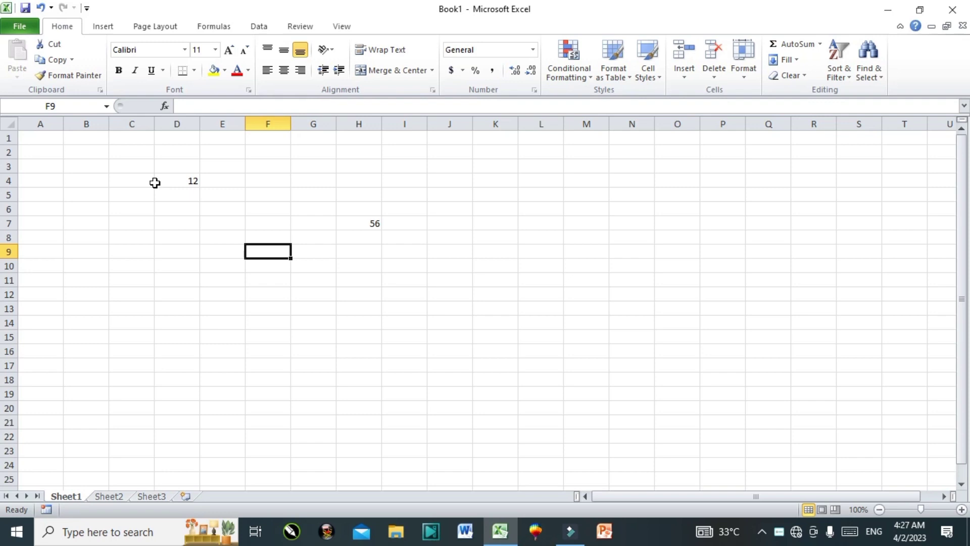
type("=")
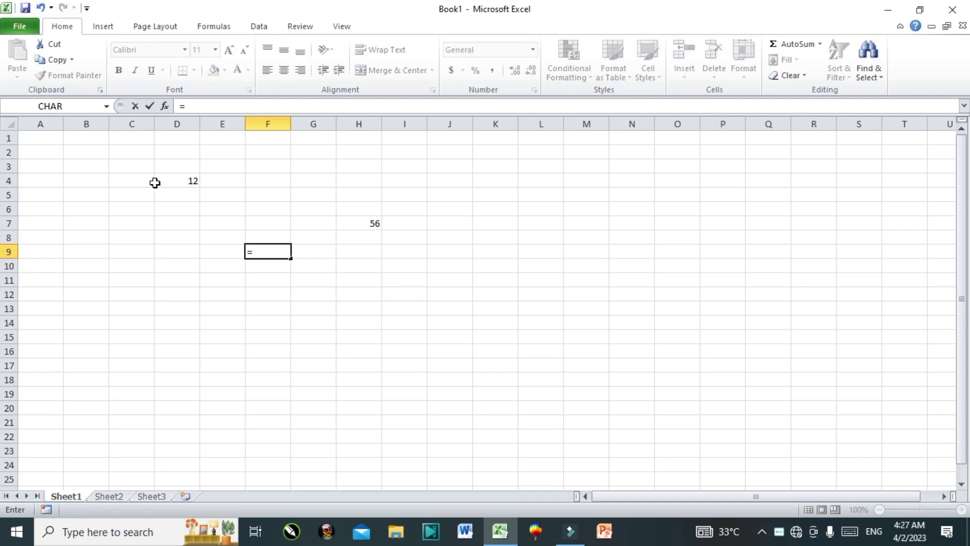
type("d")
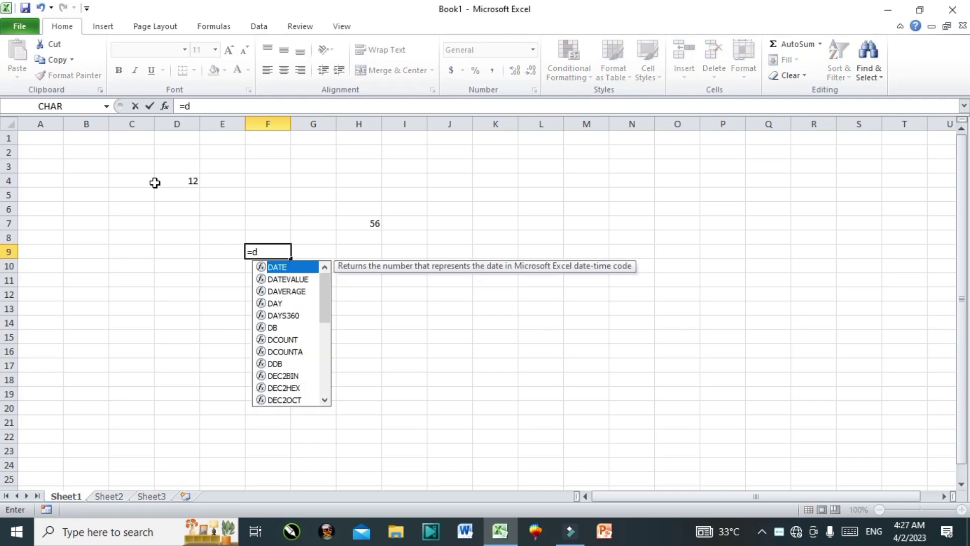
type("4")
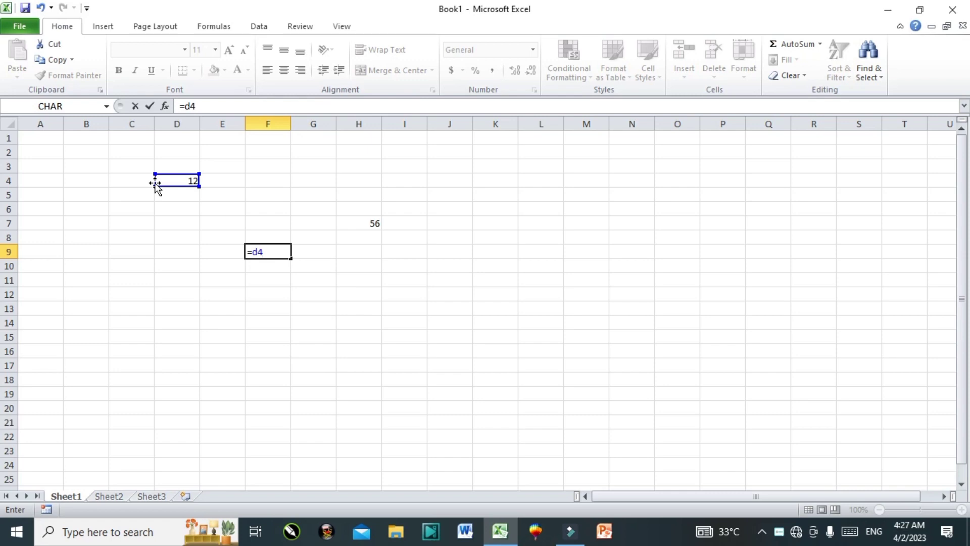
type("+")
left_click(361, 225)
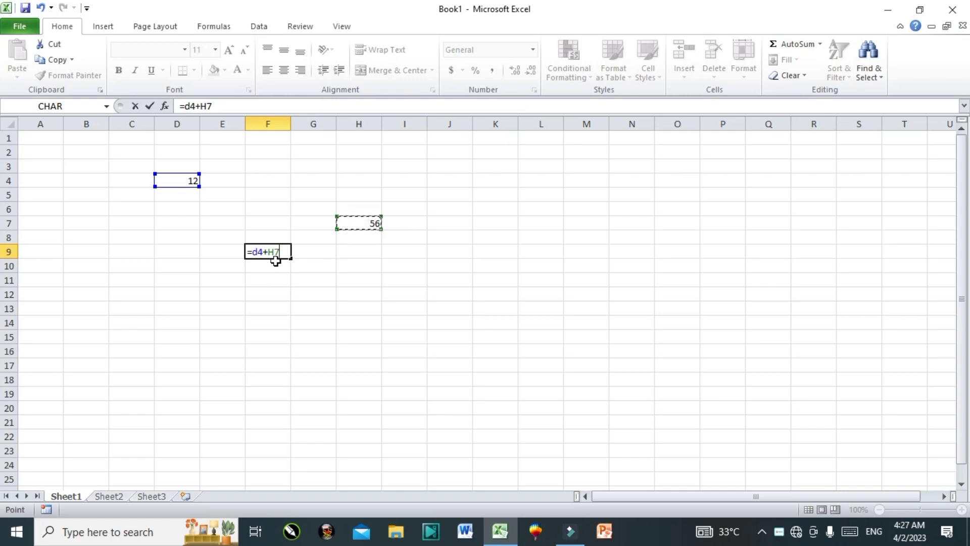
key("Return")
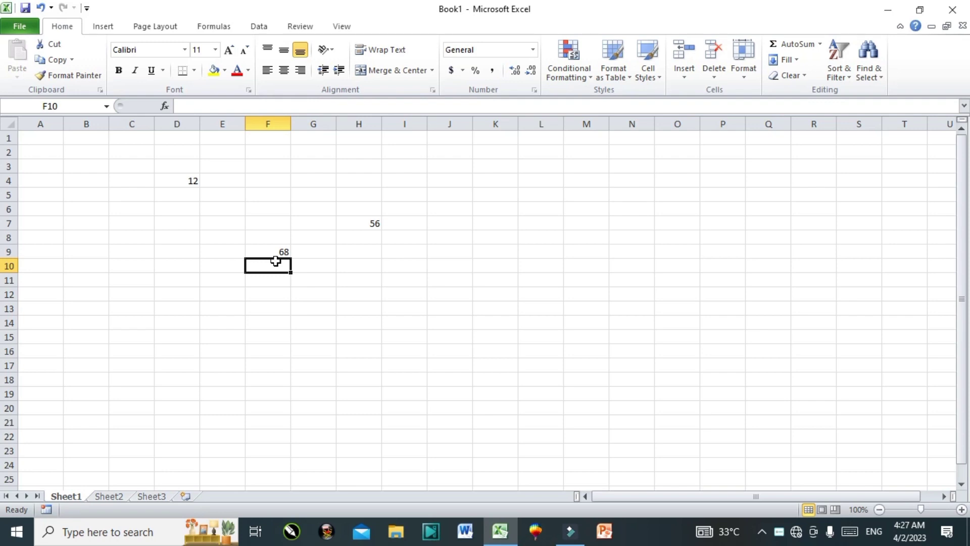
key("ctrl+a")
key("Delete")
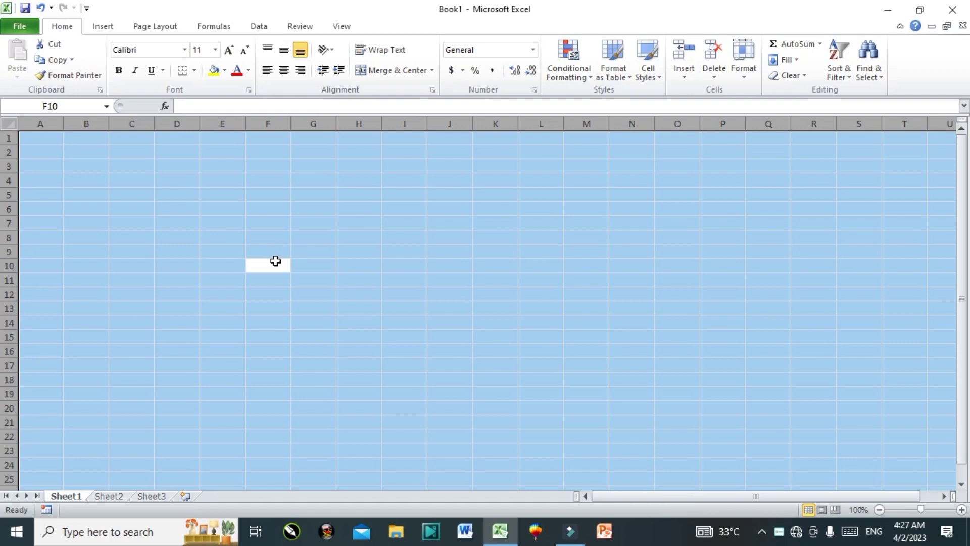
Select the cell block B1:J5 as the title area.
left_click(266, 241)
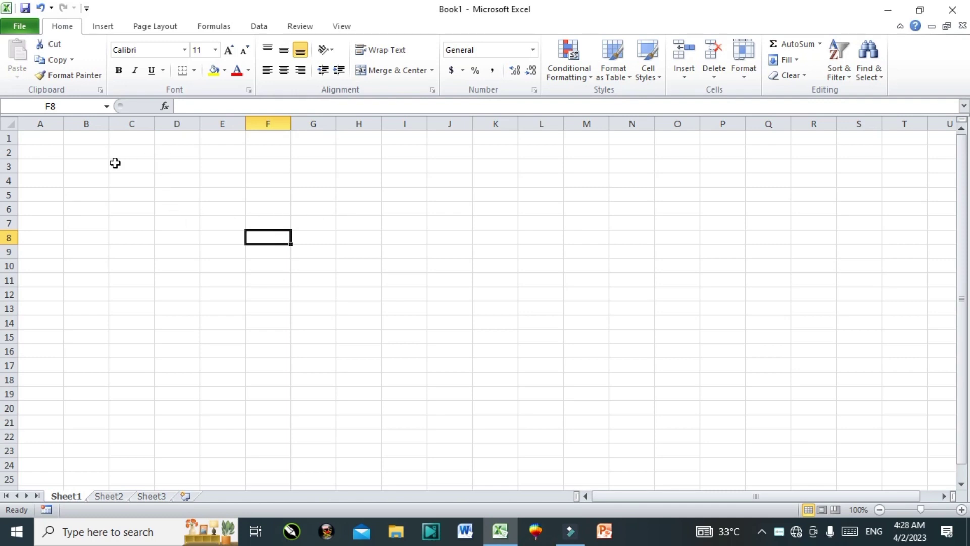
left_click(98, 140)
left_click_drag(98, 139, 402, 188)
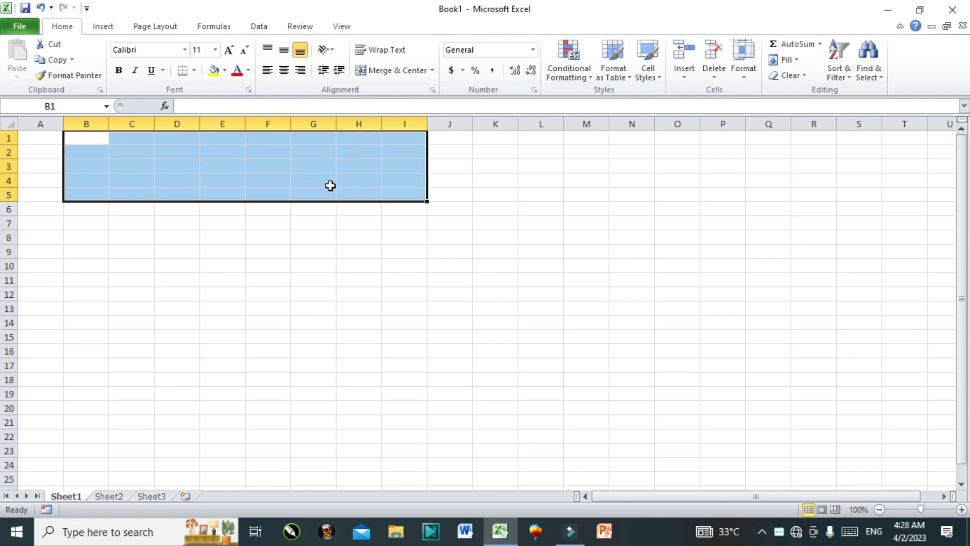
left_click(297, 178)
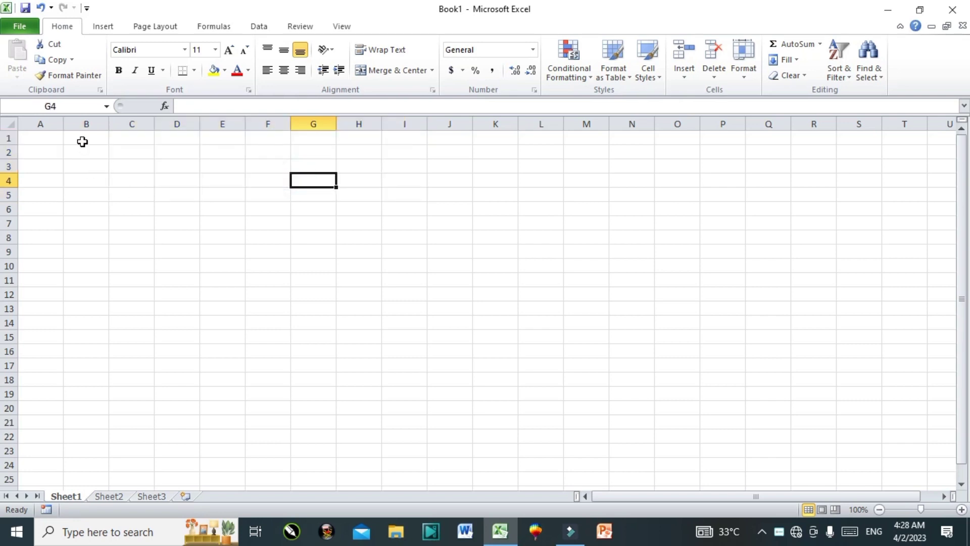
left_click_drag(83, 137, 456, 209)
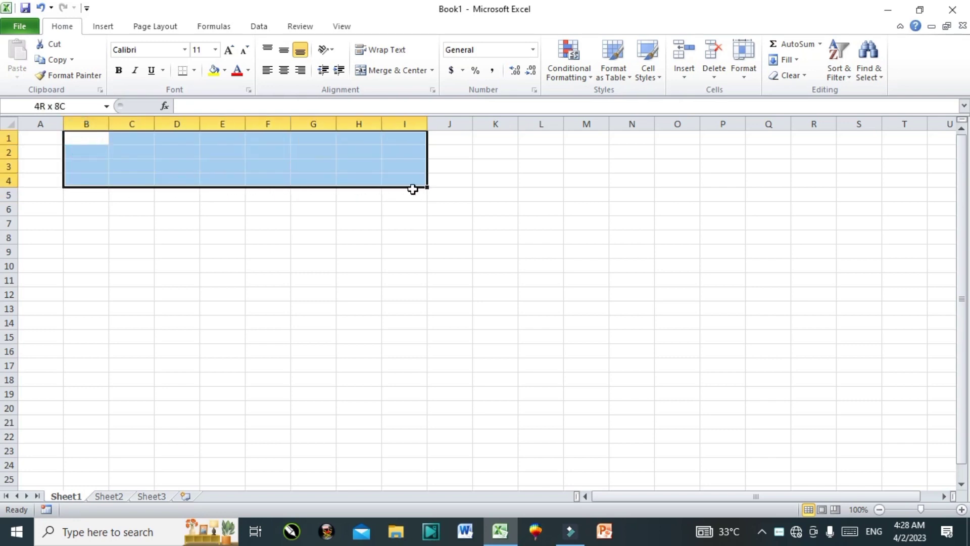
left_click_drag(456, 210, 462, 198)
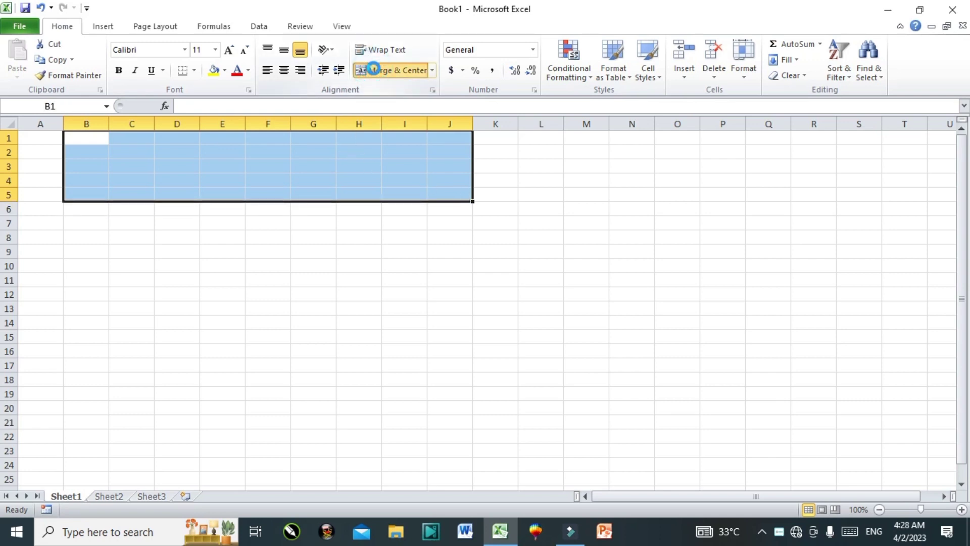
Merge and center B1:J5 and type the title 'Result of Matric Class'.
left_click(376, 71)
double_click(279, 168)
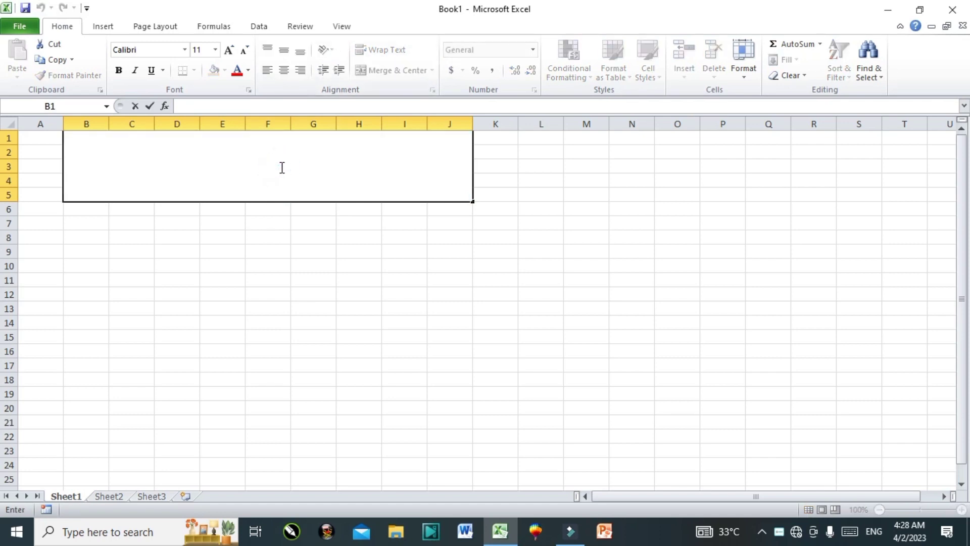
type("Result of ")
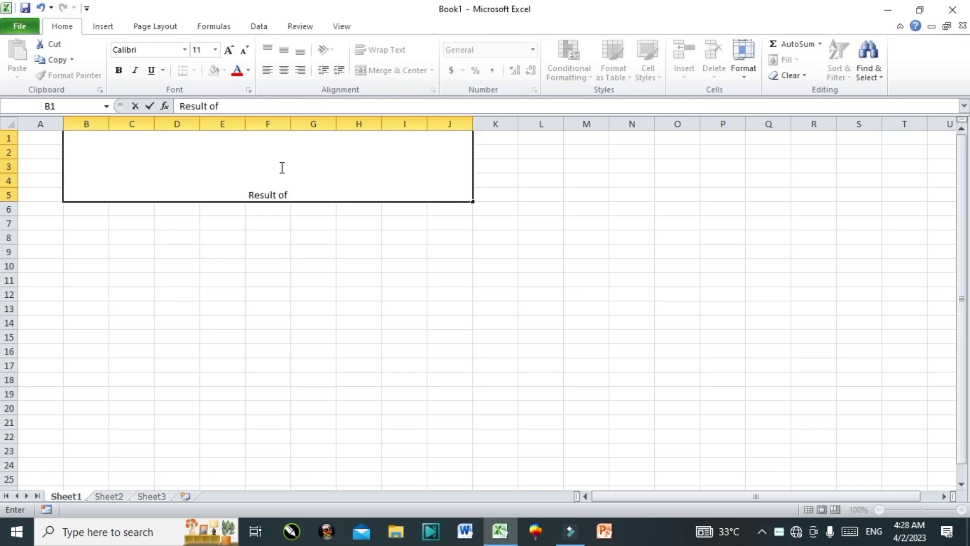
type("Matric ")
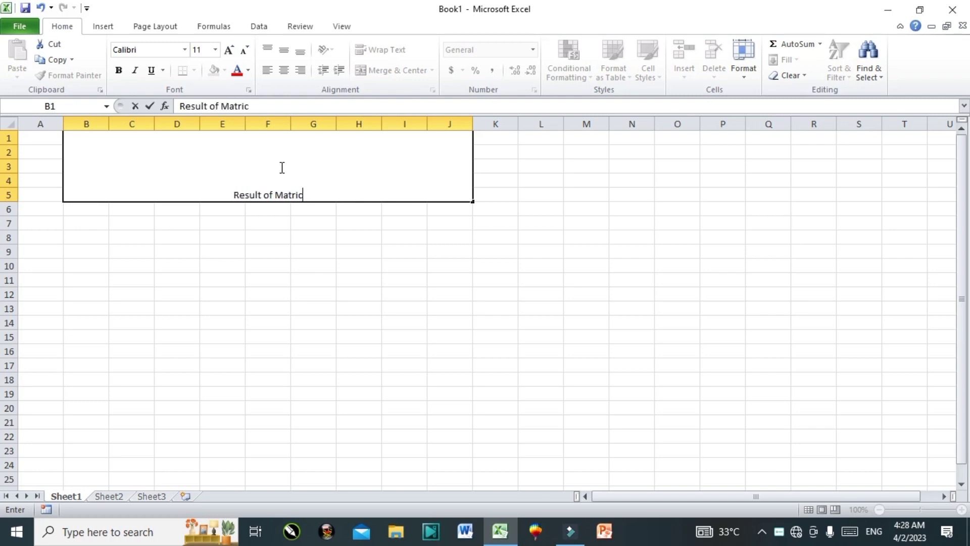
type("Class")
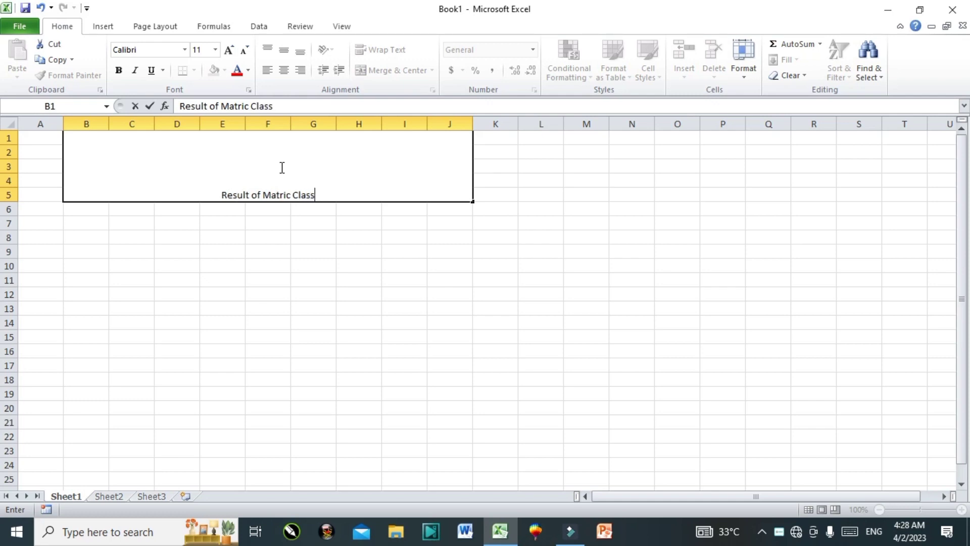
left_click(264, 209)
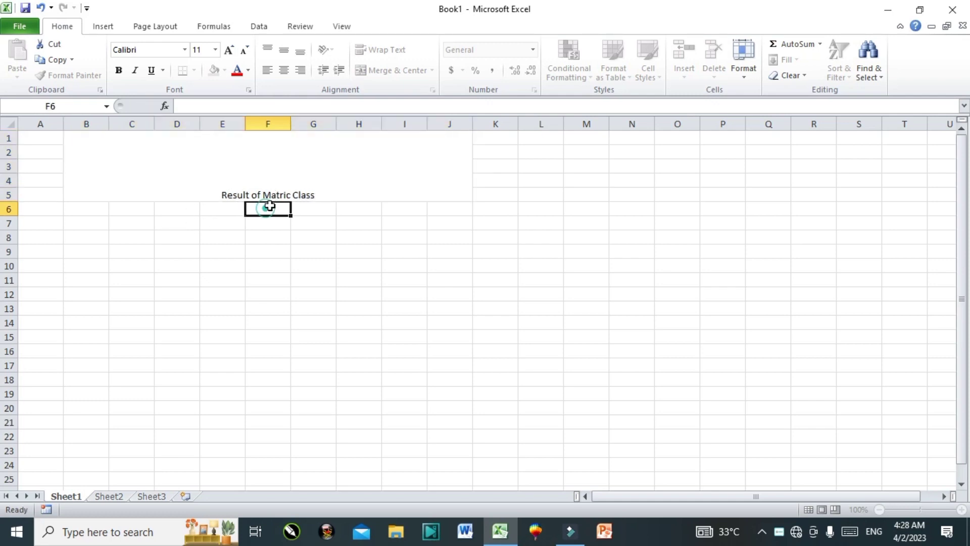
left_click(291, 183)
Enlarge the title to 24 point and make it bold, keeping the current font.
left_click(230, 51)
left_click(230, 50)
left_click(230, 51)
left_click(230, 51)
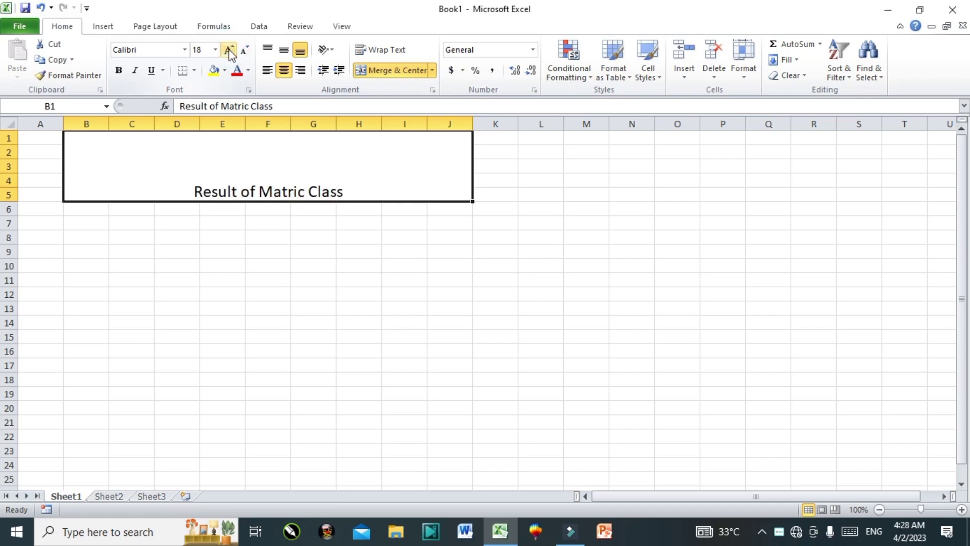
left_click(230, 51)
left_click(230, 51)
left_click(230, 51)
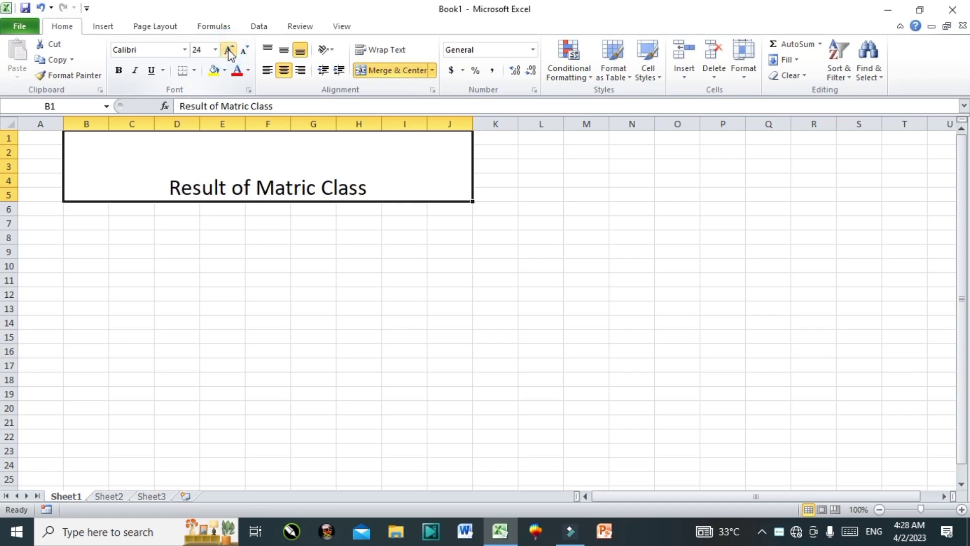
left_click(119, 70)
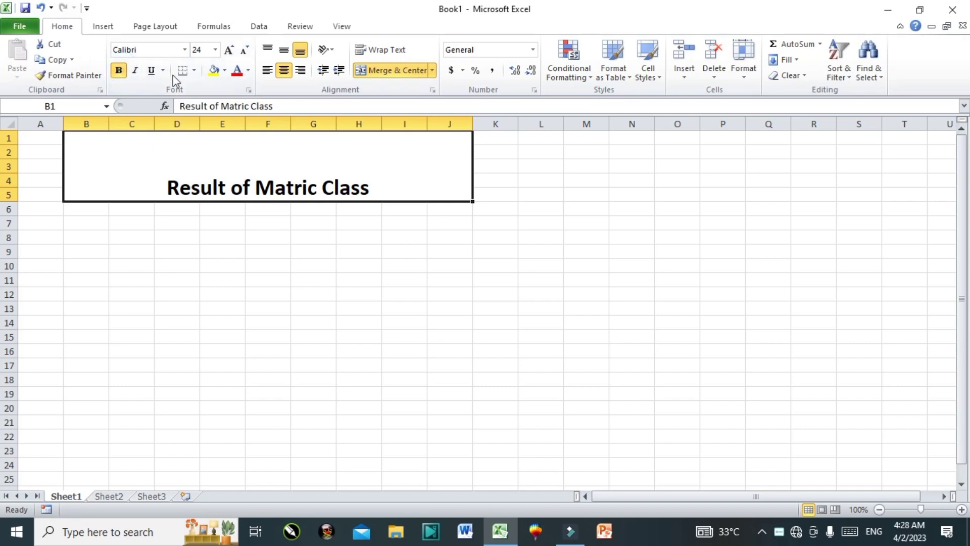
left_click(186, 50)
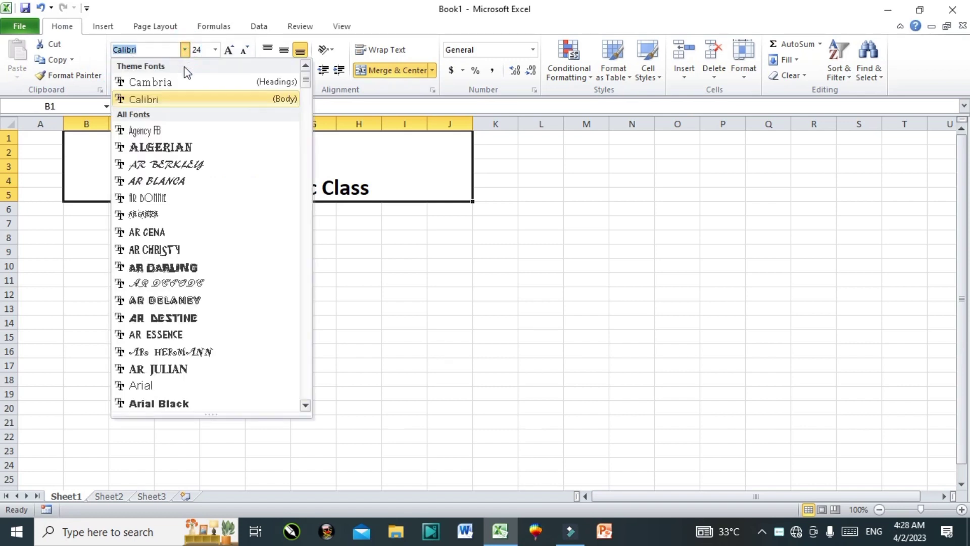
left_click(428, 327)
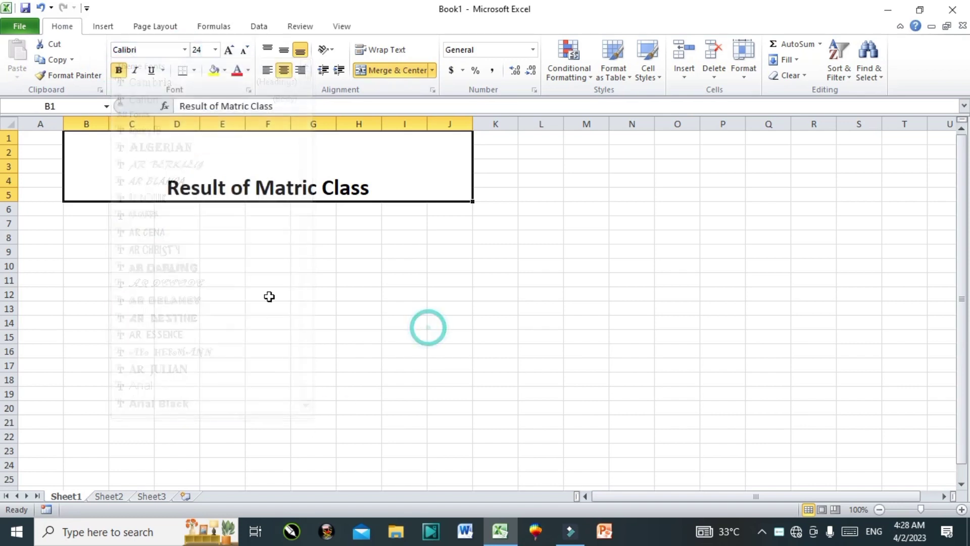
left_click(43, 209)
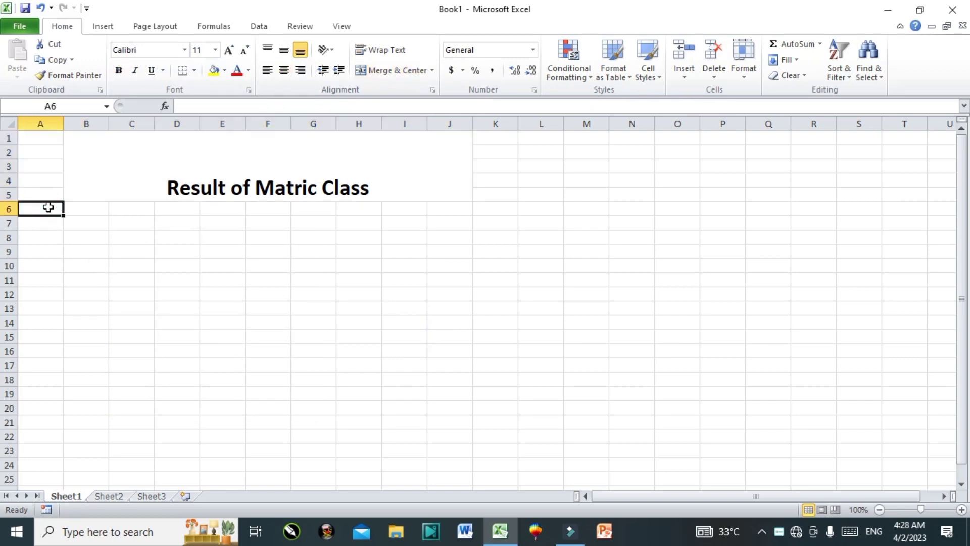
Type the headers Name, Roll No, English, Urdu, Math and bio into A6:F6.
type("N")
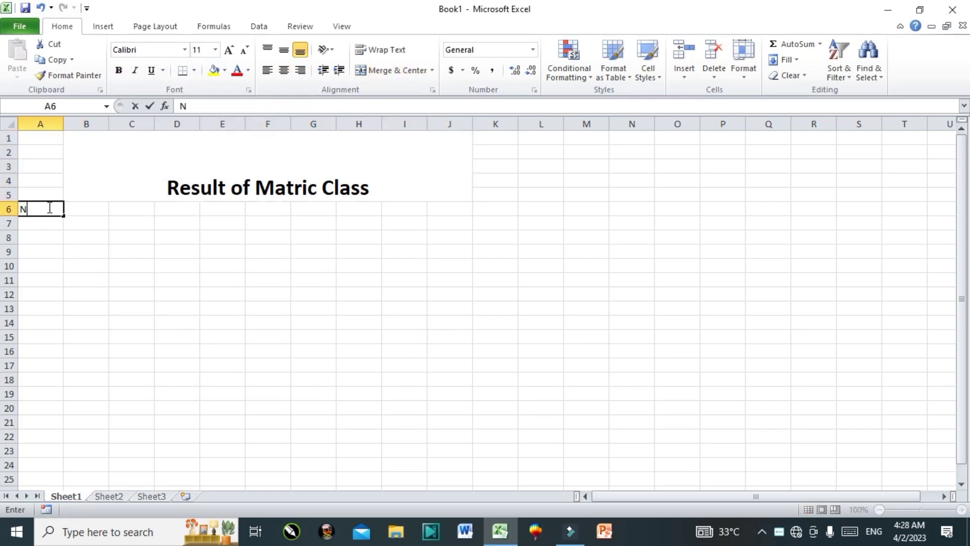
type("ame")
key("Tab")
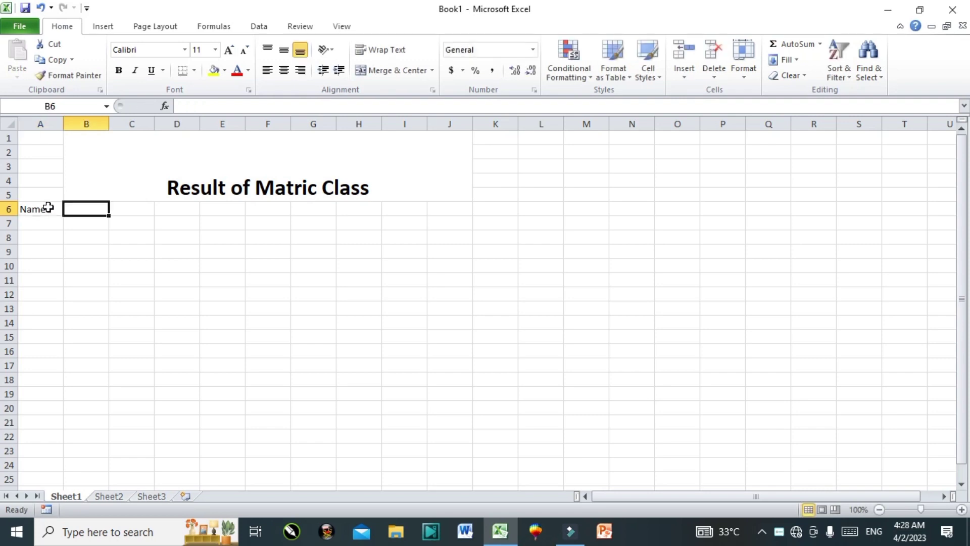
type("Roll No")
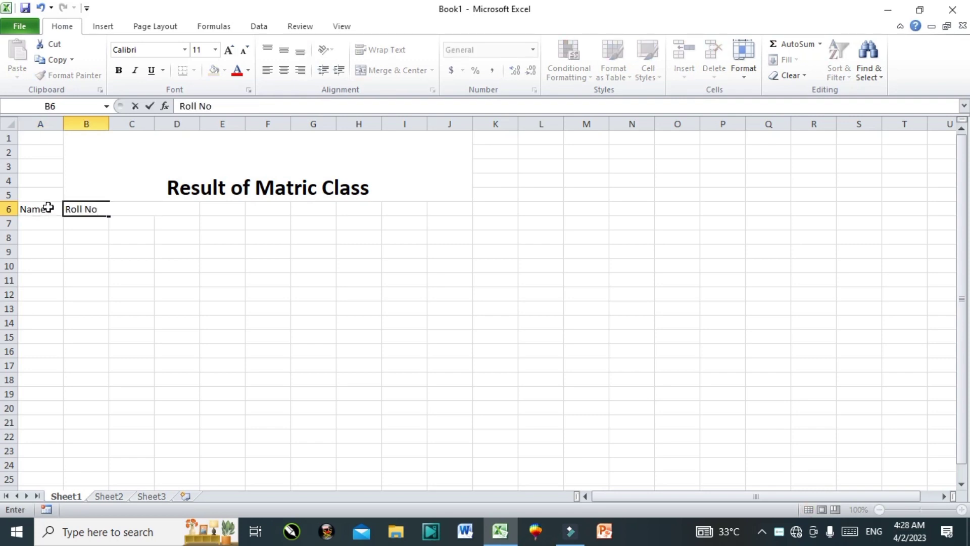
key("Tab")
type("English")
key("Tab")
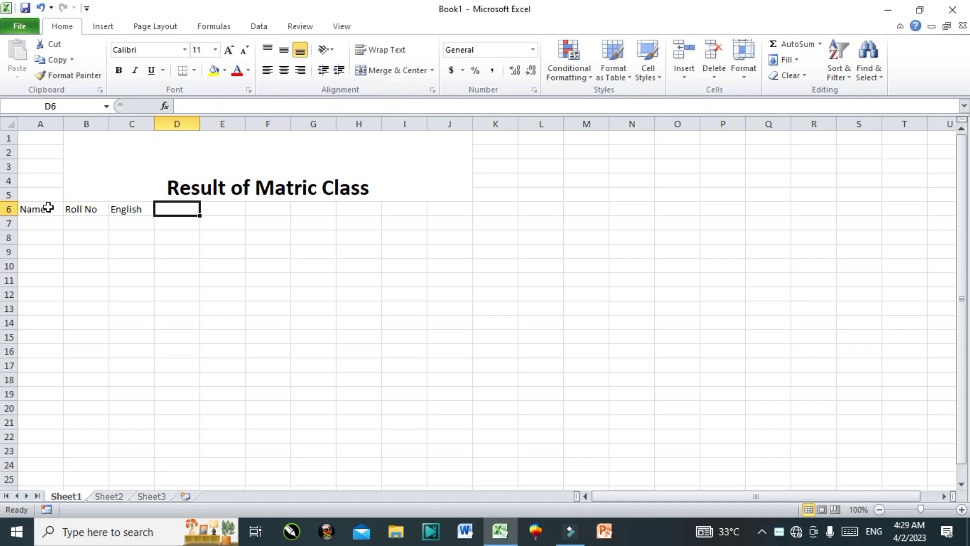
type("Urdu")
key("Tab")
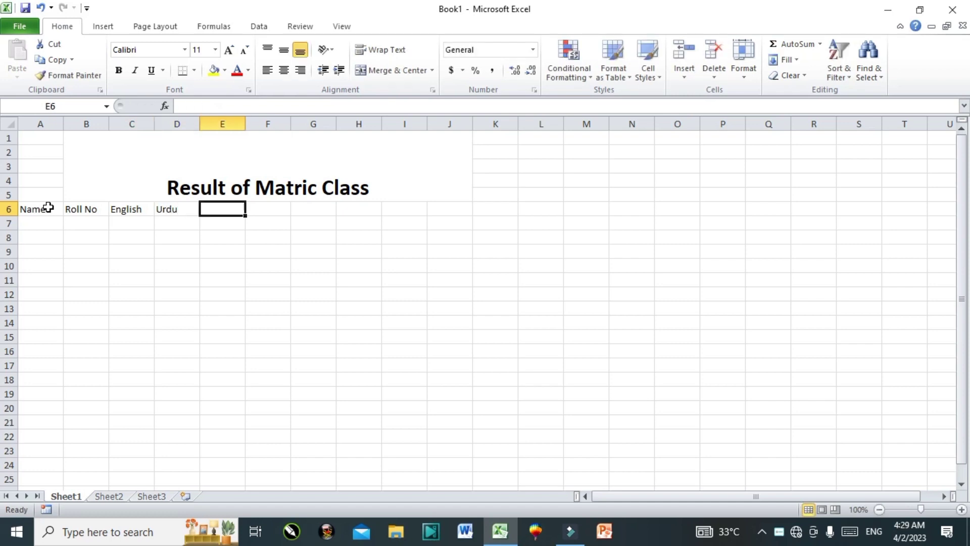
type("Math")
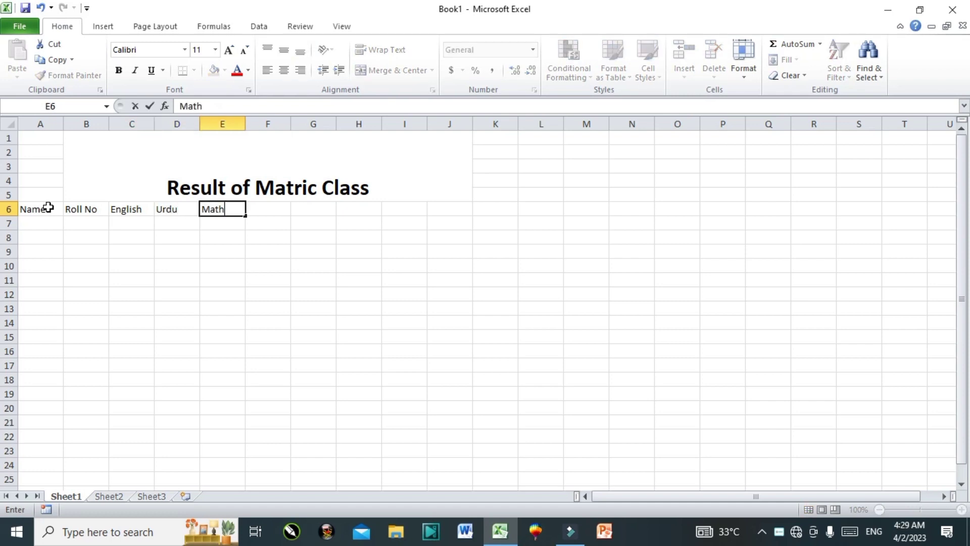
key("Tab")
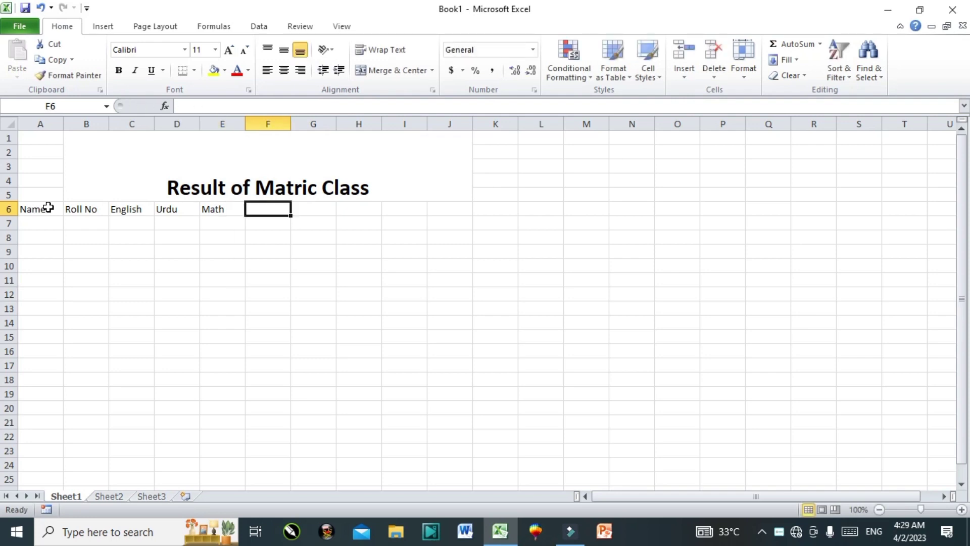
type("bio")
key("Tab")
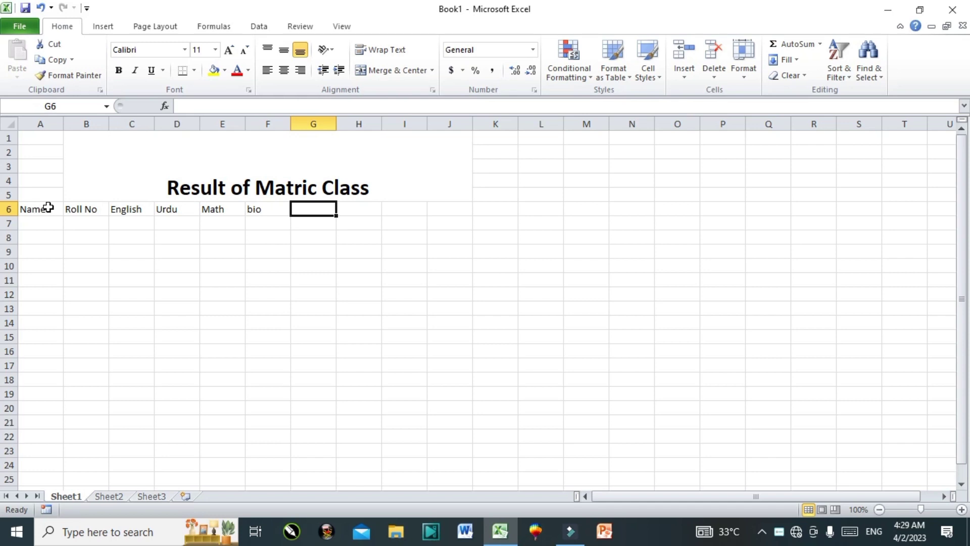
Continue row 6 with chem, Phy, P.Study, Isl and Total Marks.
type("chem")
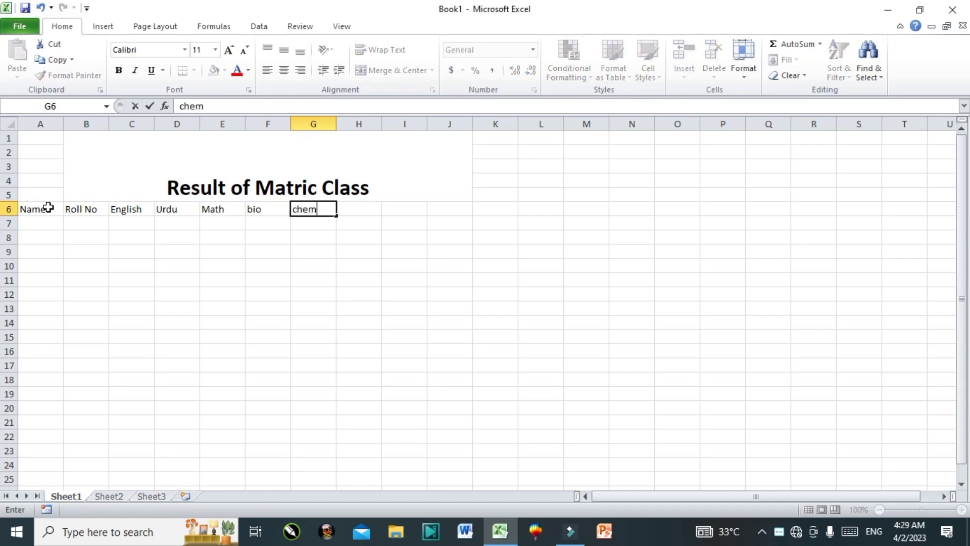
key("Tab")
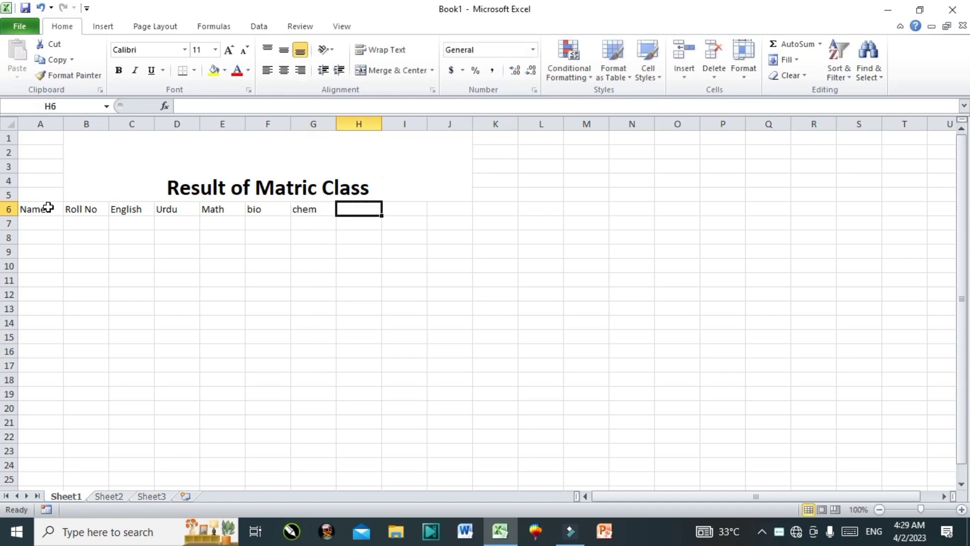
type("Phy")
key("Tab")
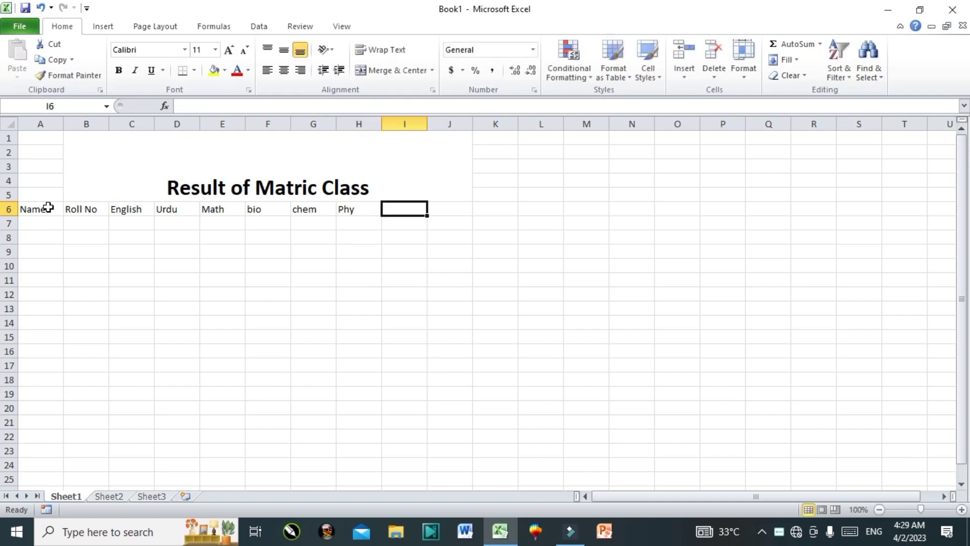
type("P.")
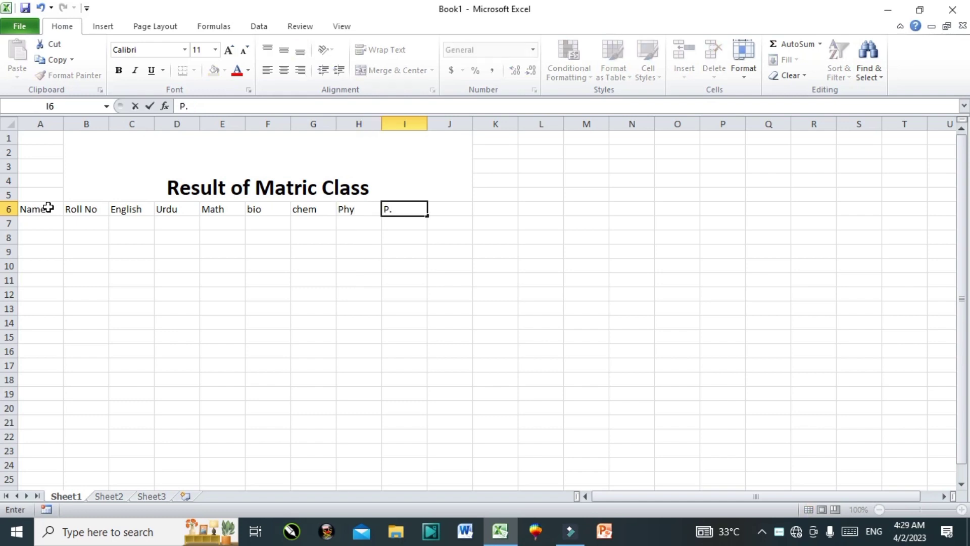
type("Study")
key("Tab")
type("IS")
type("a")
key("BackSpace")
type("l")
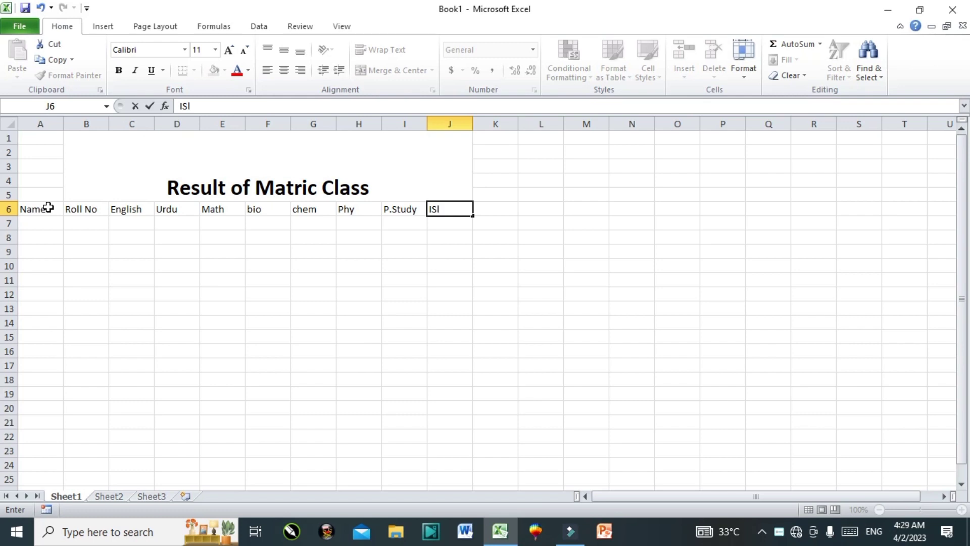
key("Tab")
type("Total")
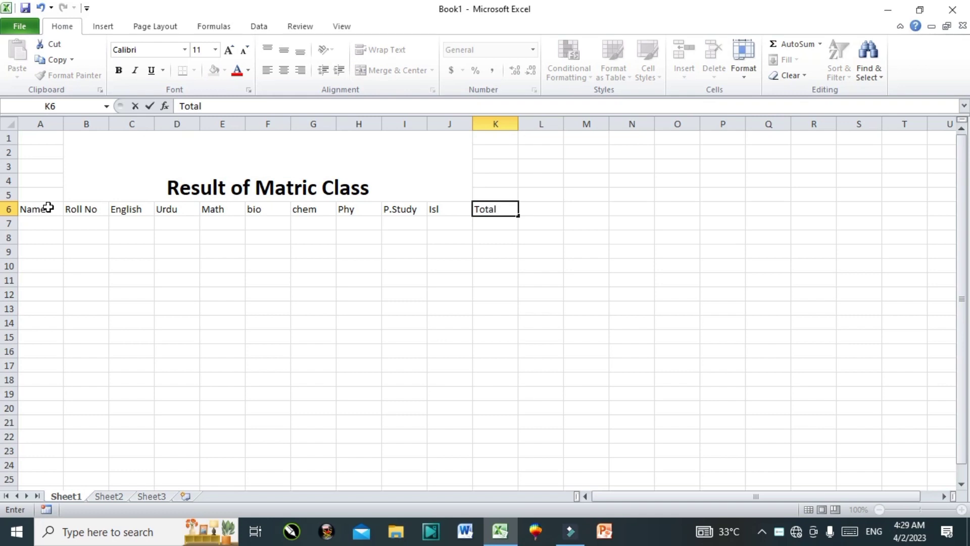
type(" Marks")
key("Return")
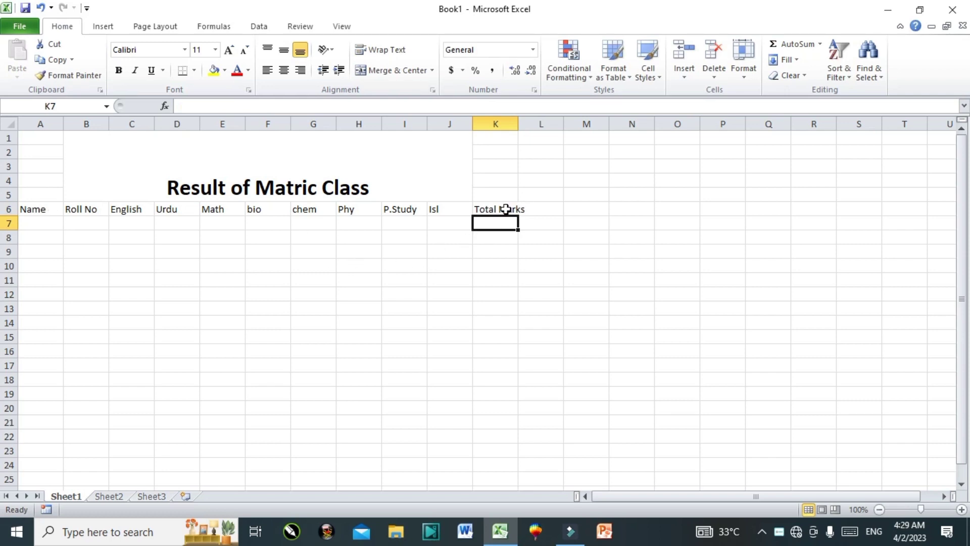
Autofit column K and wrap the Total Marks header onto two lines.
left_click(506, 209)
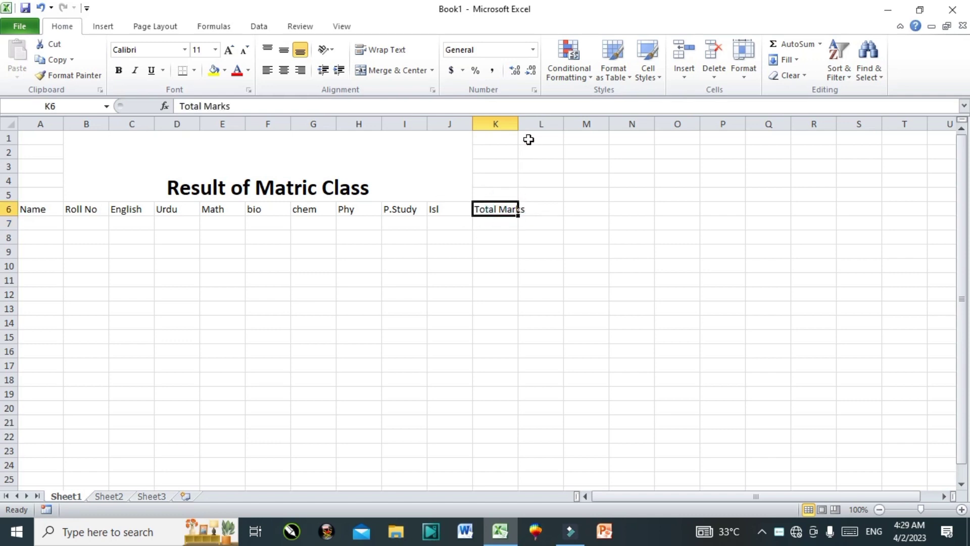
double_click(516, 121)
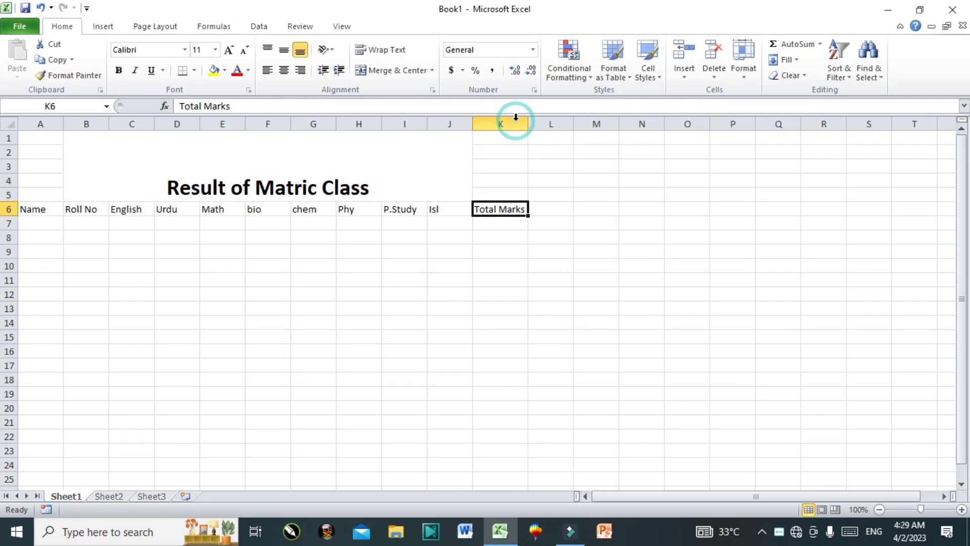
double_click(513, 209)
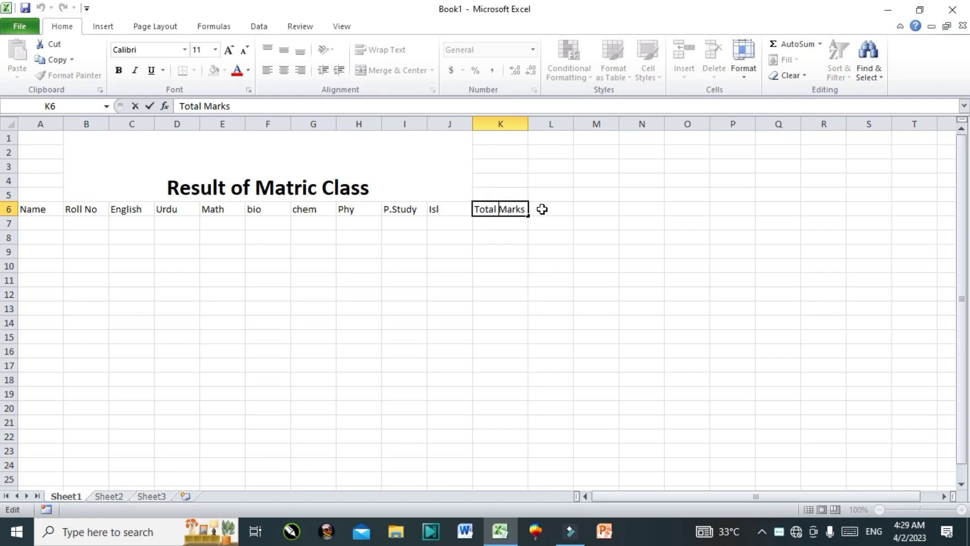
key("Delete")
key("Delete")
key("Delete")
key("Delete")
key("Delete")
key("alt+Return")
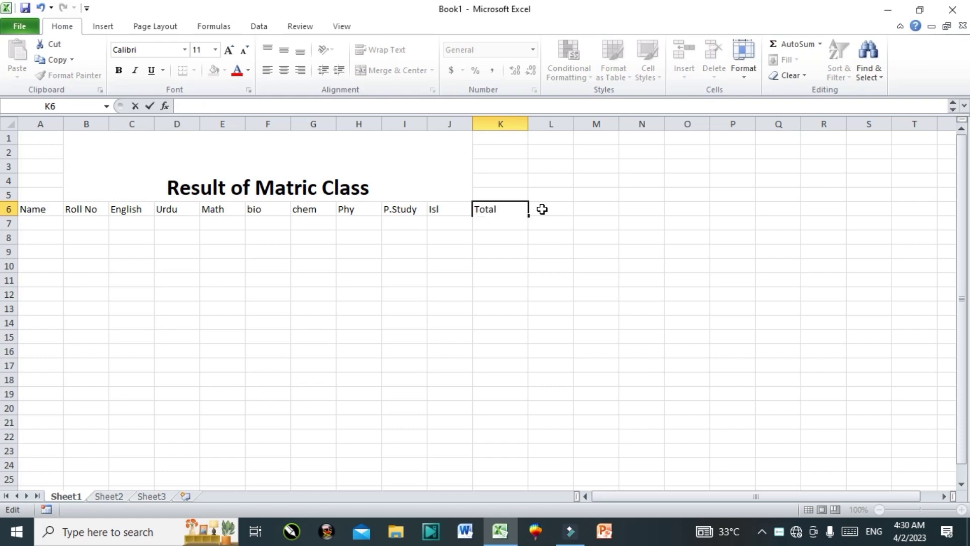
type("Ma")
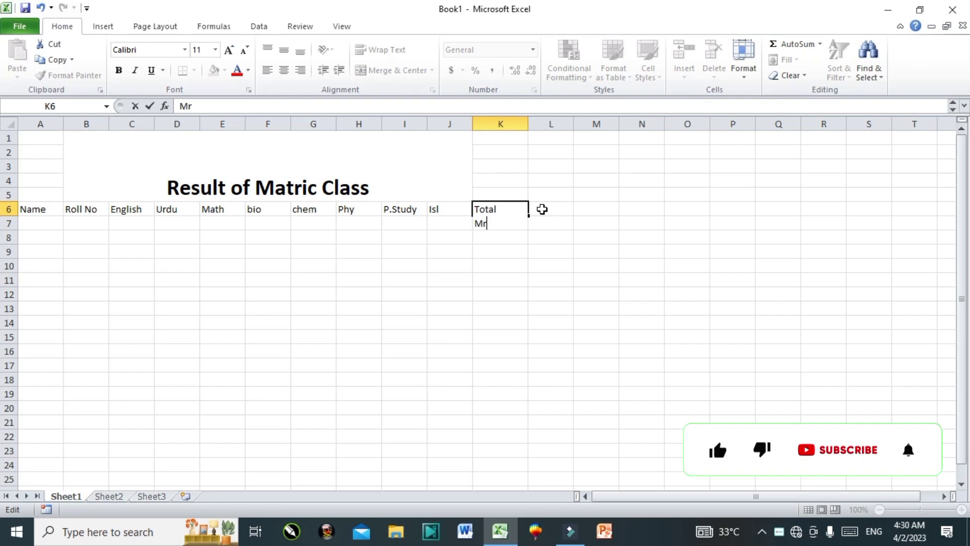
type("rks")
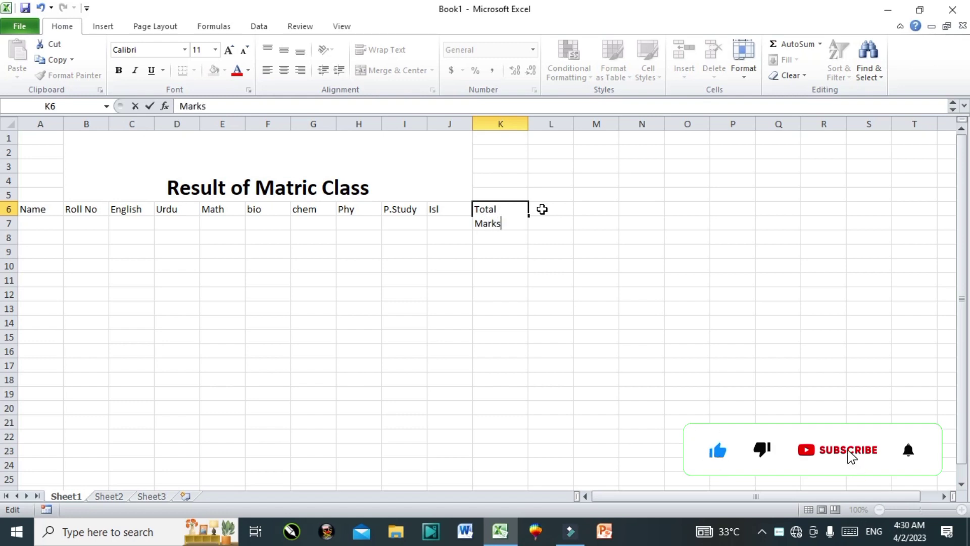
key("Return")
key("Right")
Add the headers Obainted Marks (two lines), Average and %age in L6:N6.
left_click(542, 209)
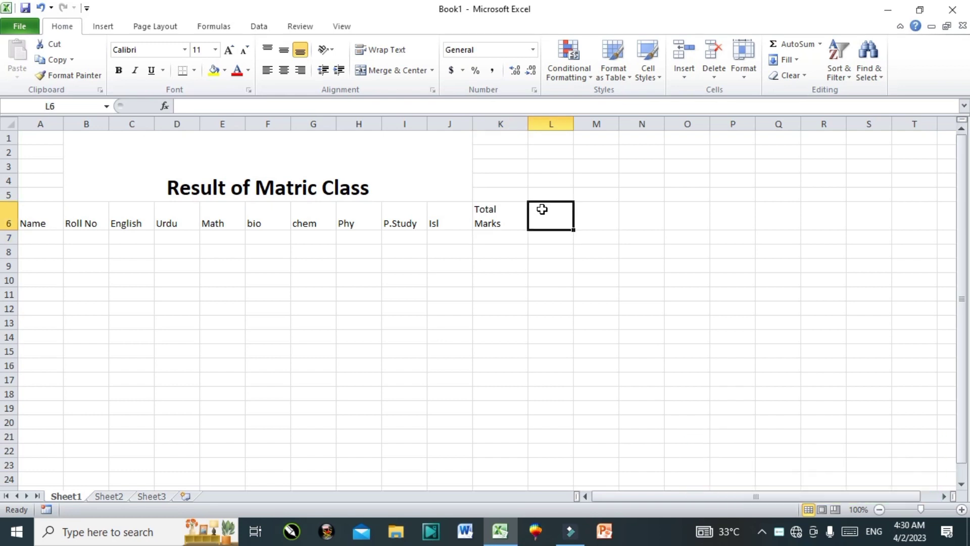
type("O")
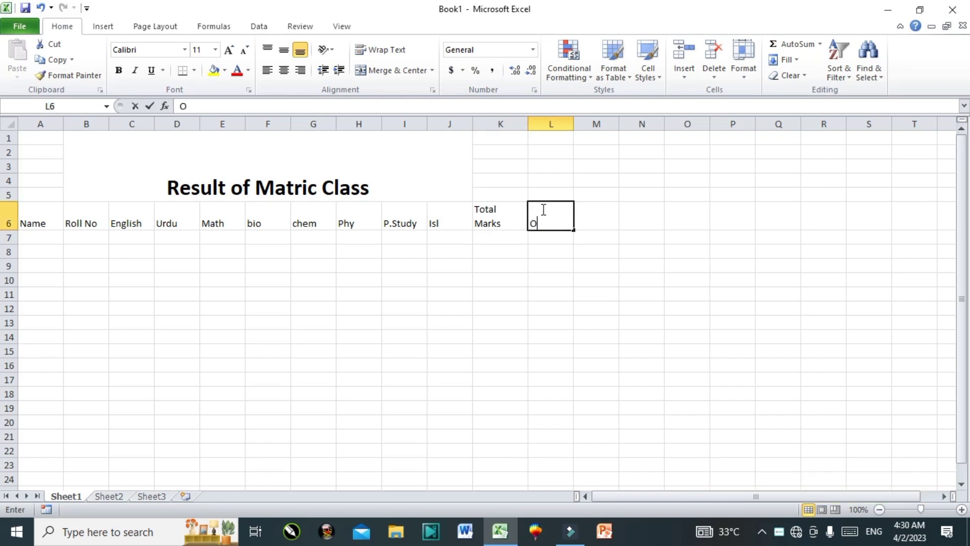
type("bainted")
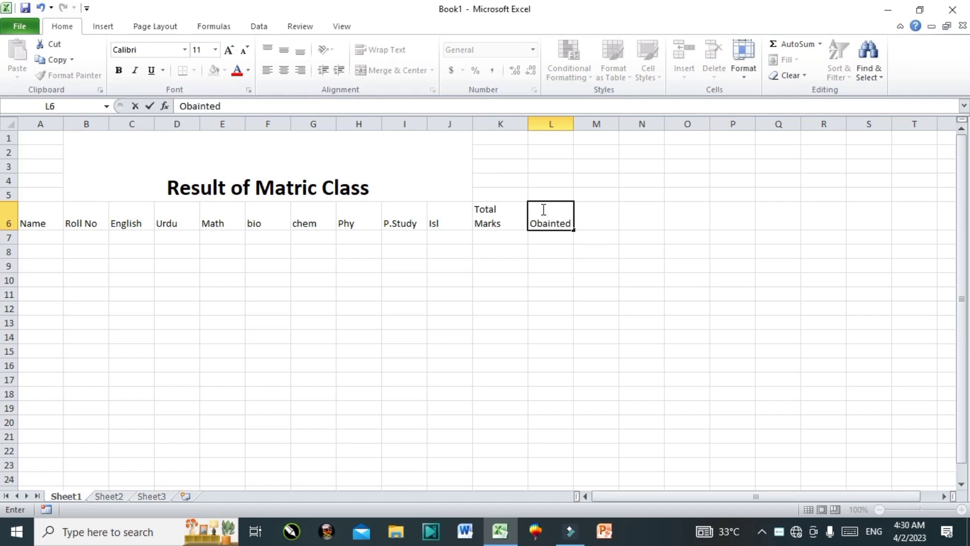
key("alt+Return")
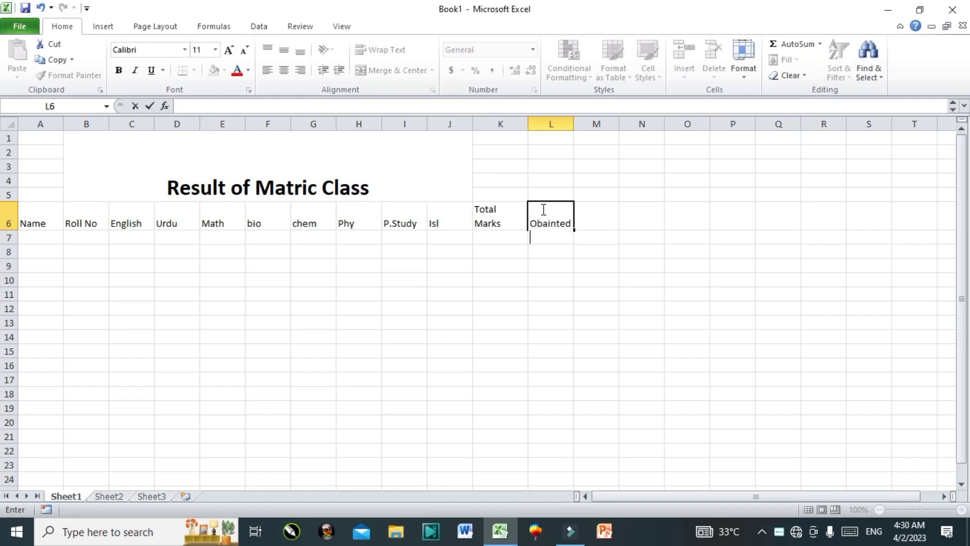
type("Marks")
key("Tab")
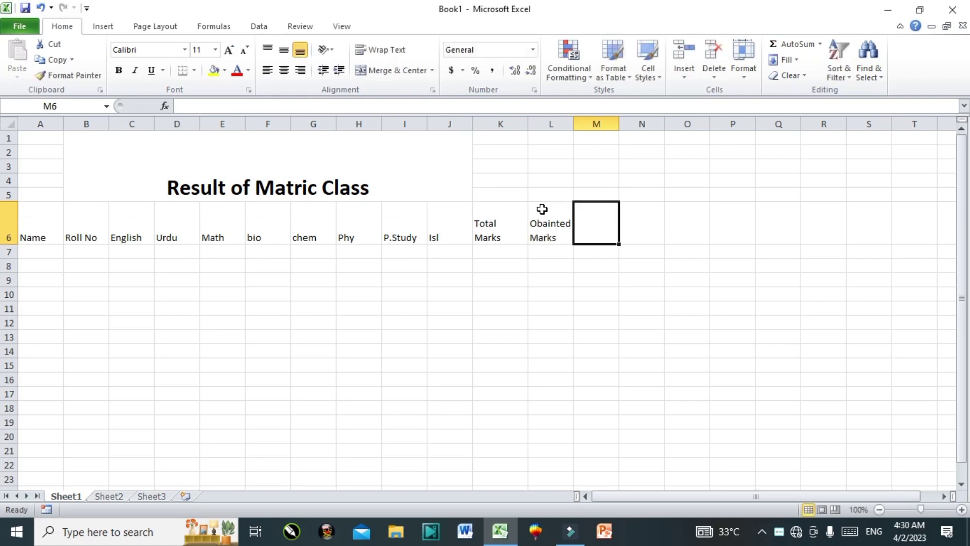
type("Average")
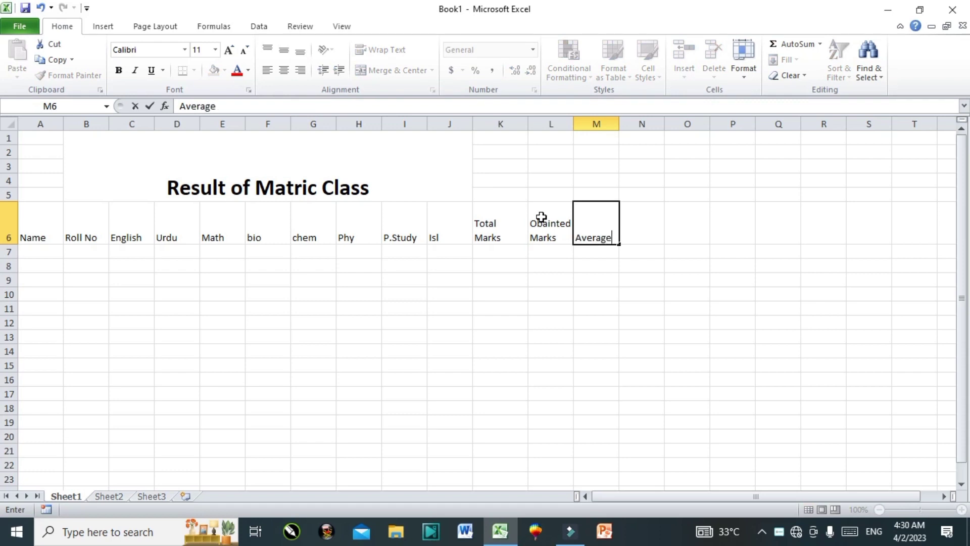
key("Tab")
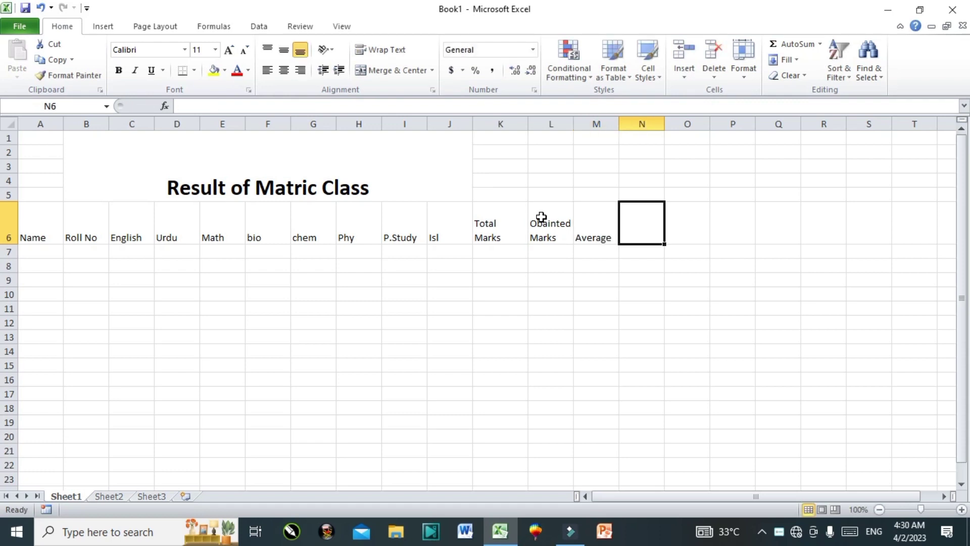
type("Age")
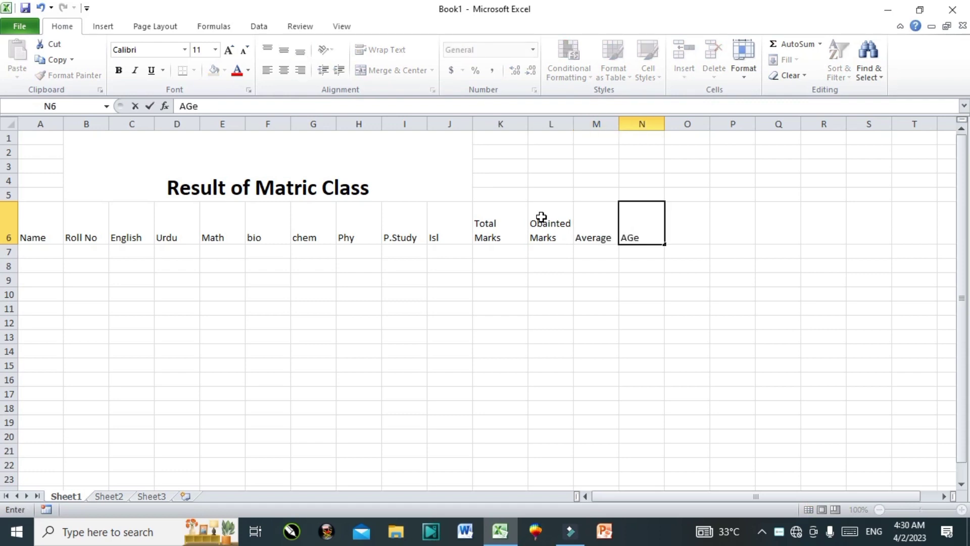
key("ctrl+Left")
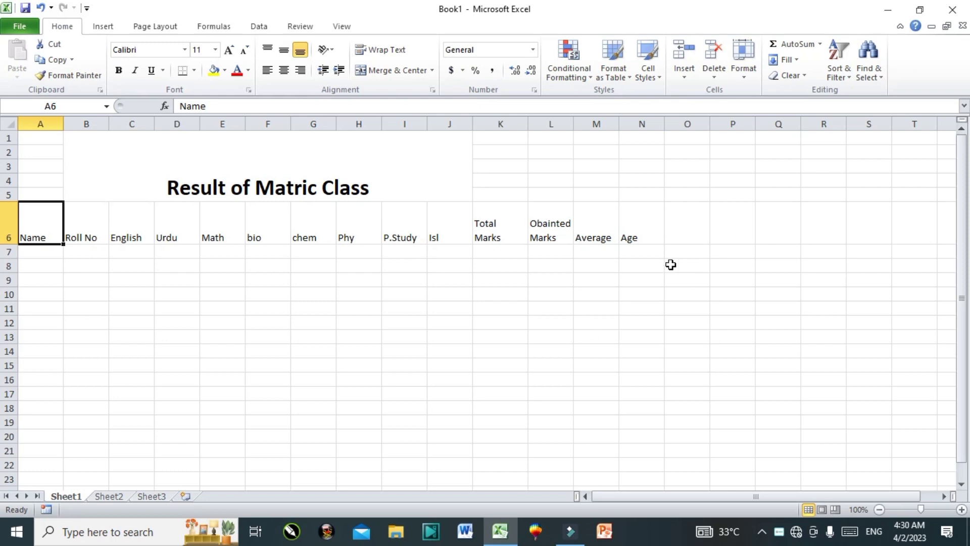
double_click(644, 235)
key("BackSpace")
key("BackSpace")
key("BackSpace")
type("%age")
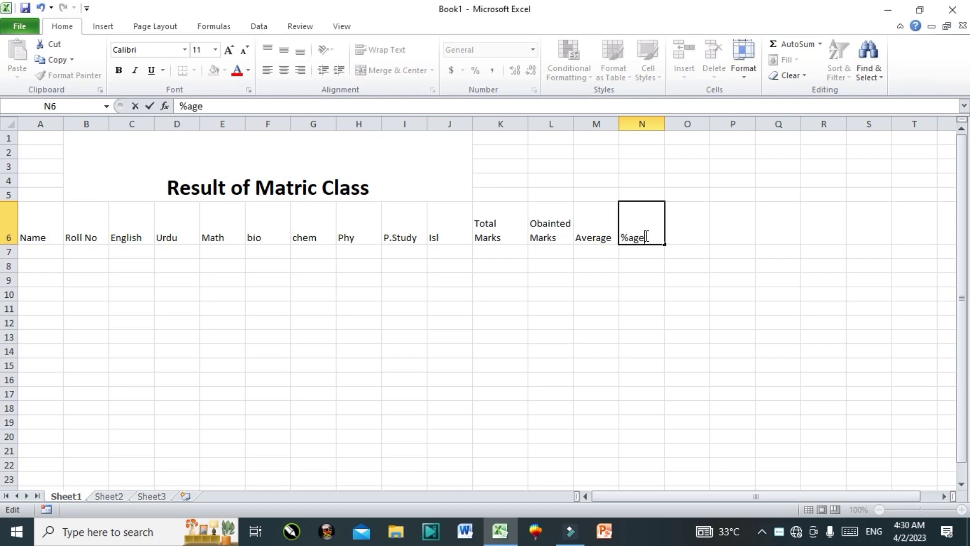
Start row 7 with the student's name, roll number 1, English 64 and Urdu 68.
left_click(39, 249)
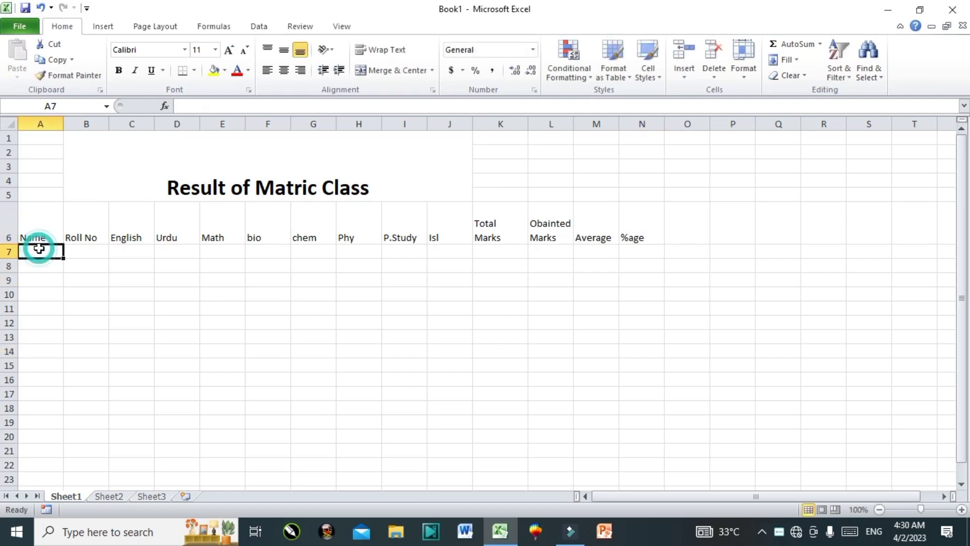
type("ali")
key("Tab")
type("1")
key("Tab")
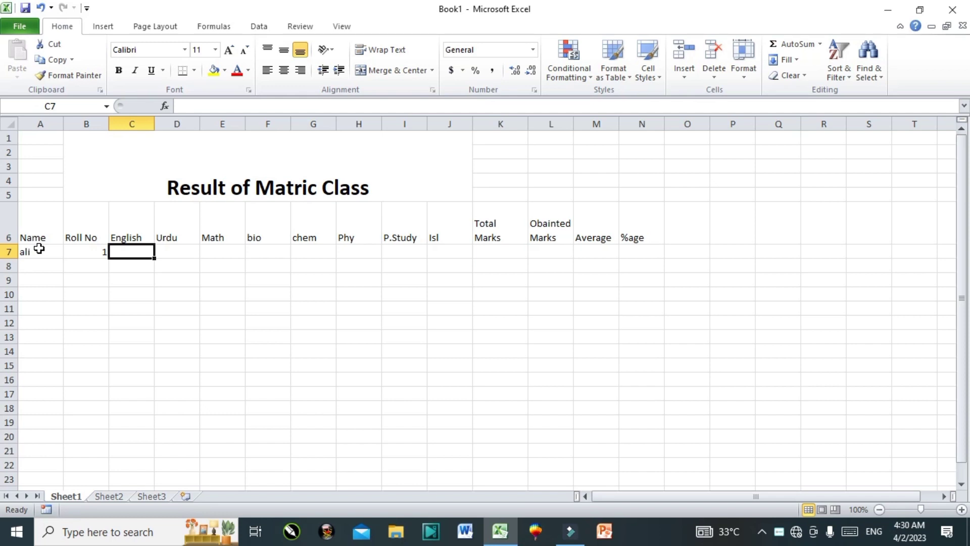
type("64")
key("End")
key("Right")
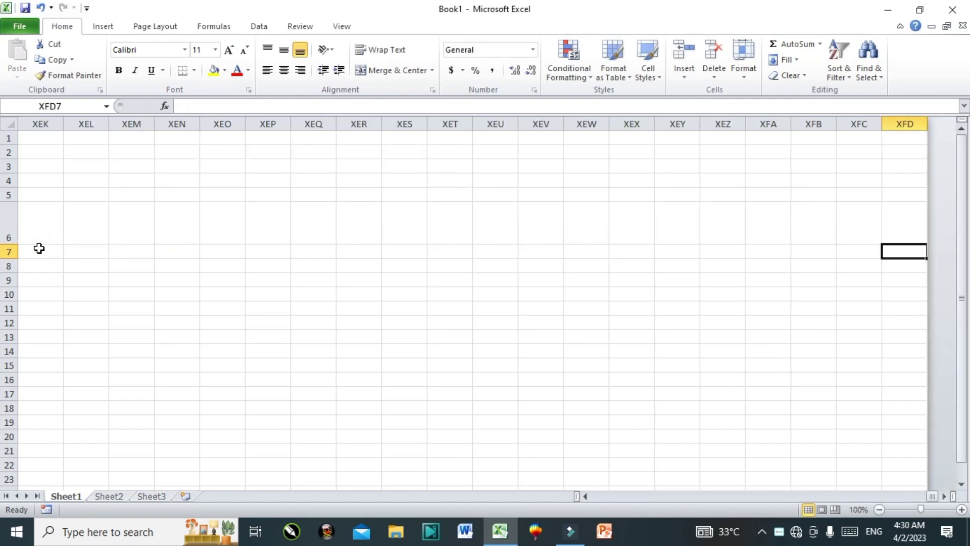
key("Home")
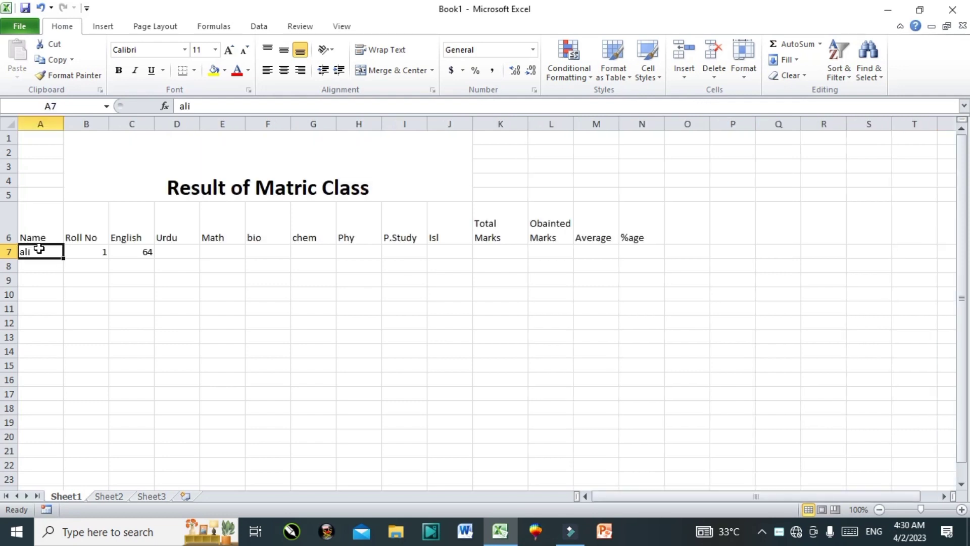
key("Right")
key("Right")
key("Right")
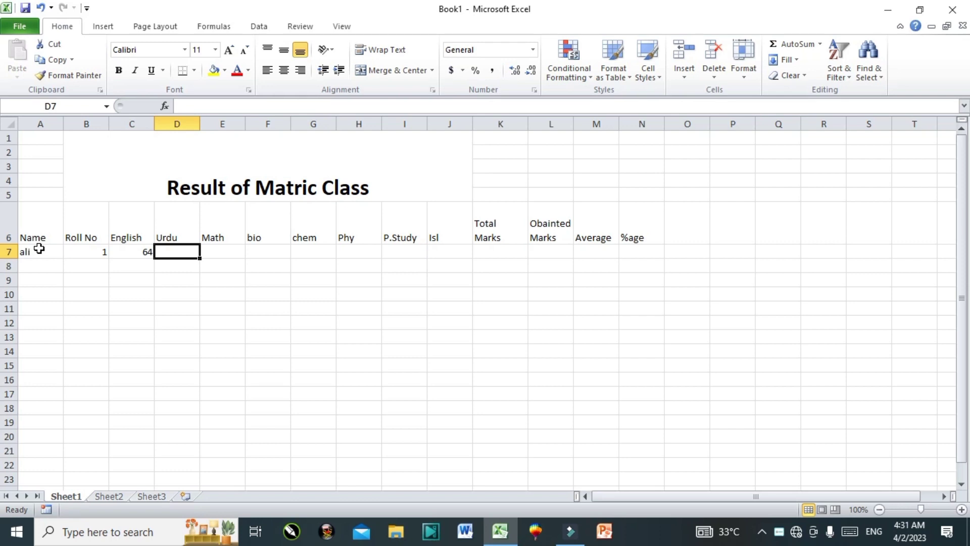
type("68")
key("Right")
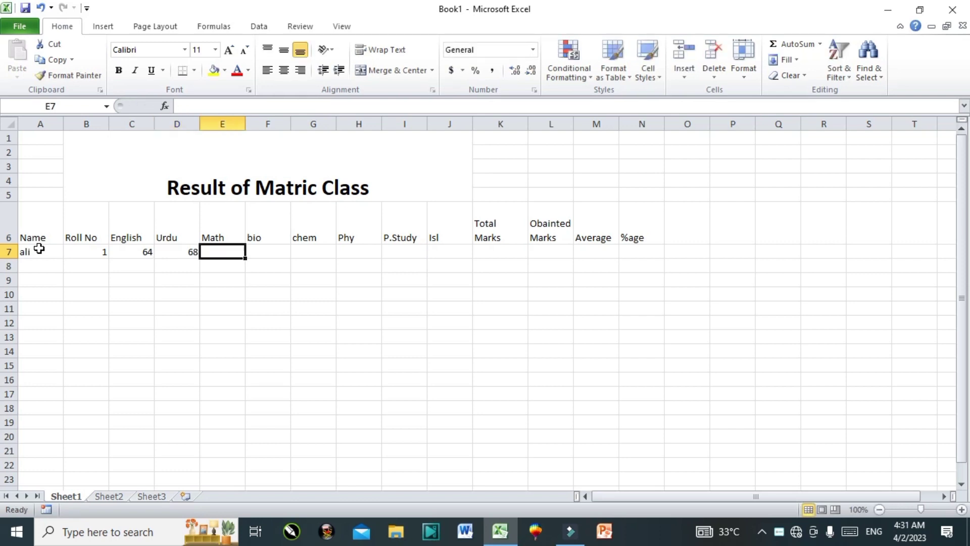
Enter marks 73, 84, 78, 85, 45, 35 for Math through Isl, and 700 as total.
type("73")
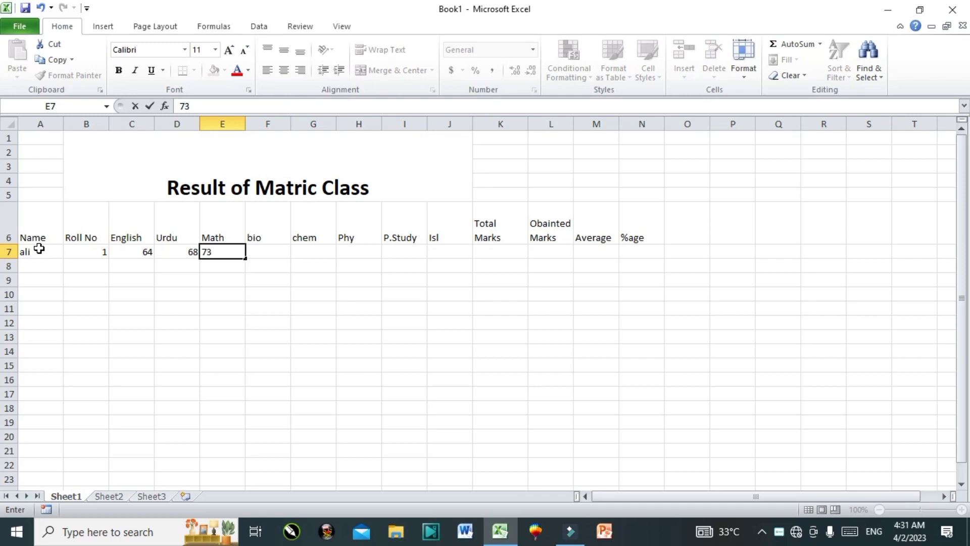
key("Right")
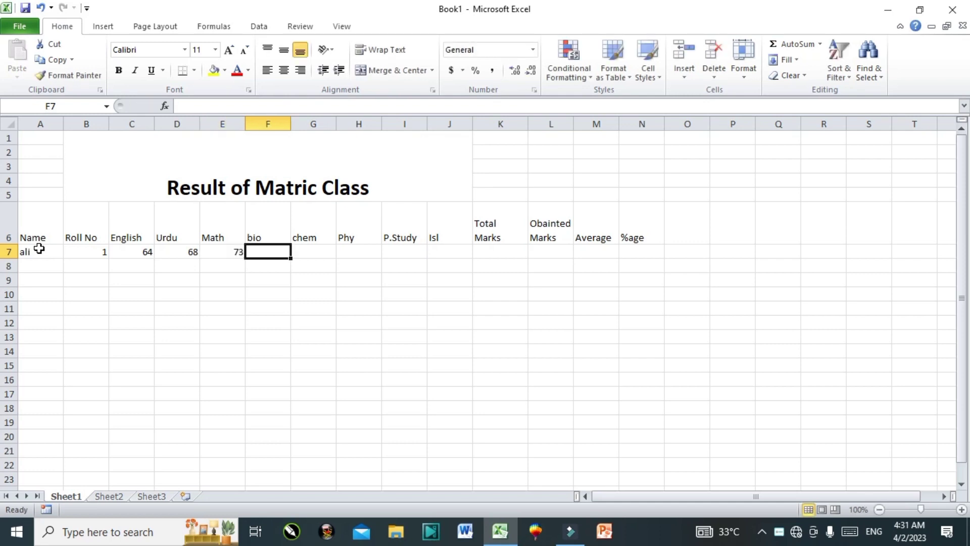
type("84")
key("Right")
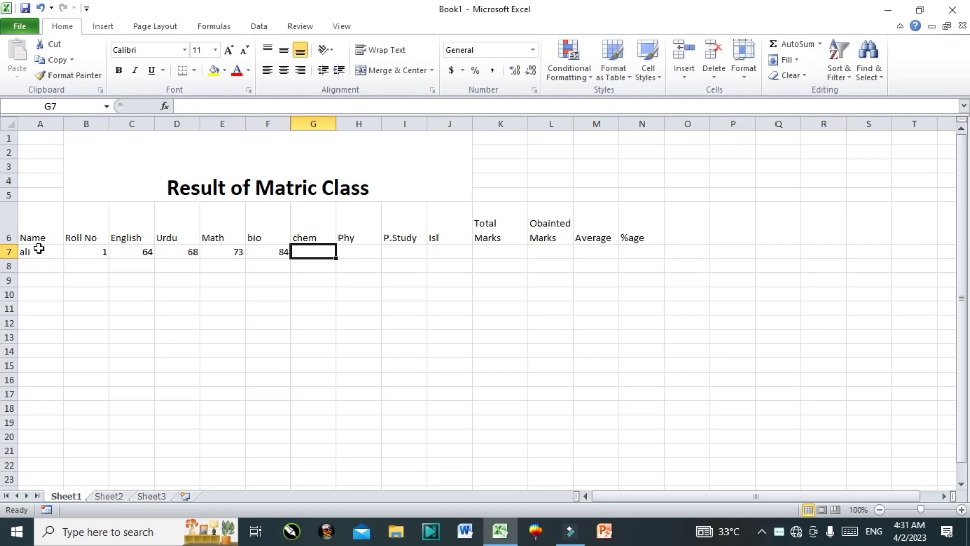
type("78")
key("Right")
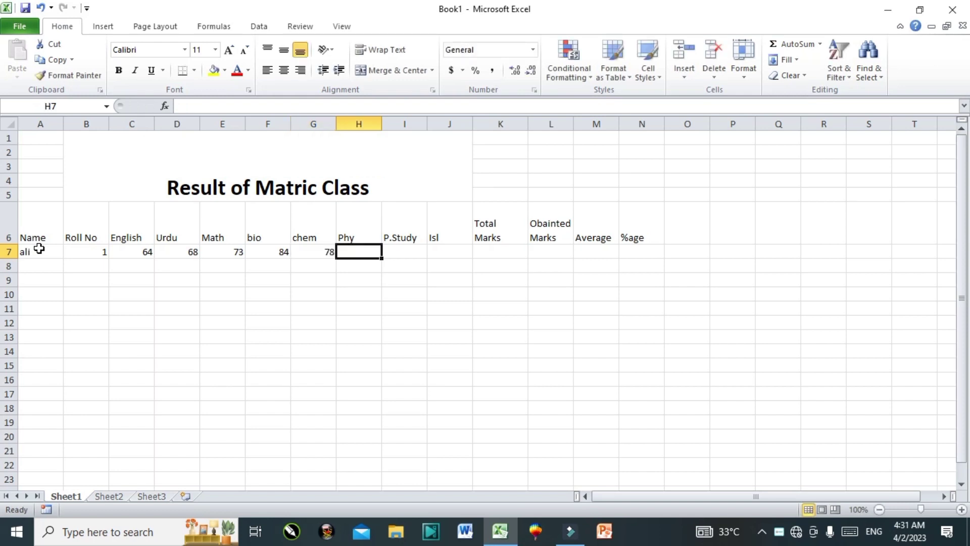
type("8")
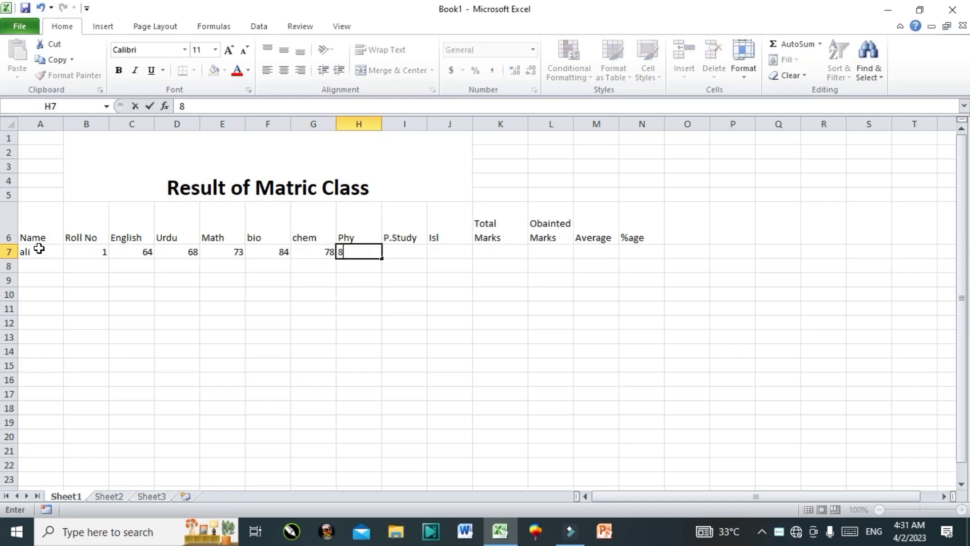
type("5")
key("Right")
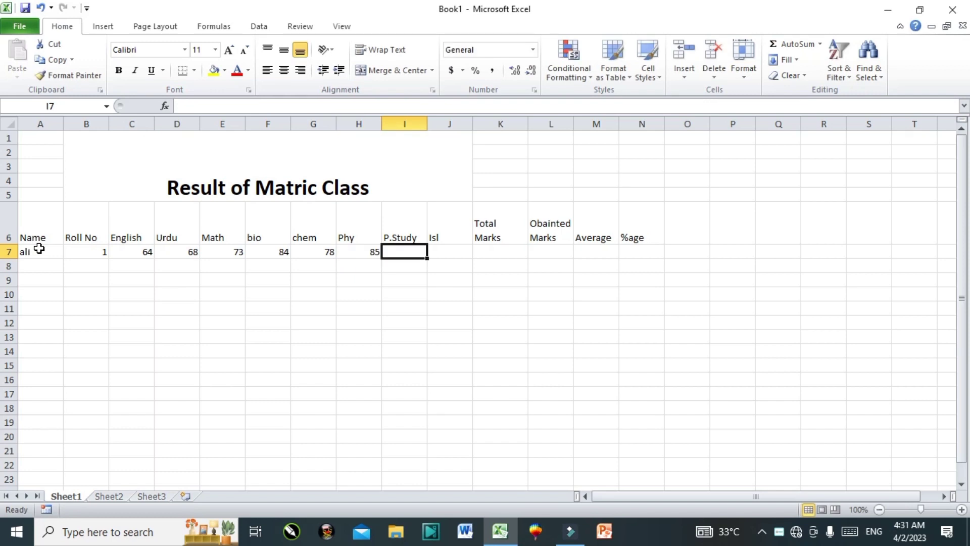
type("45")
key("Right")
key("Right")
key("Left")
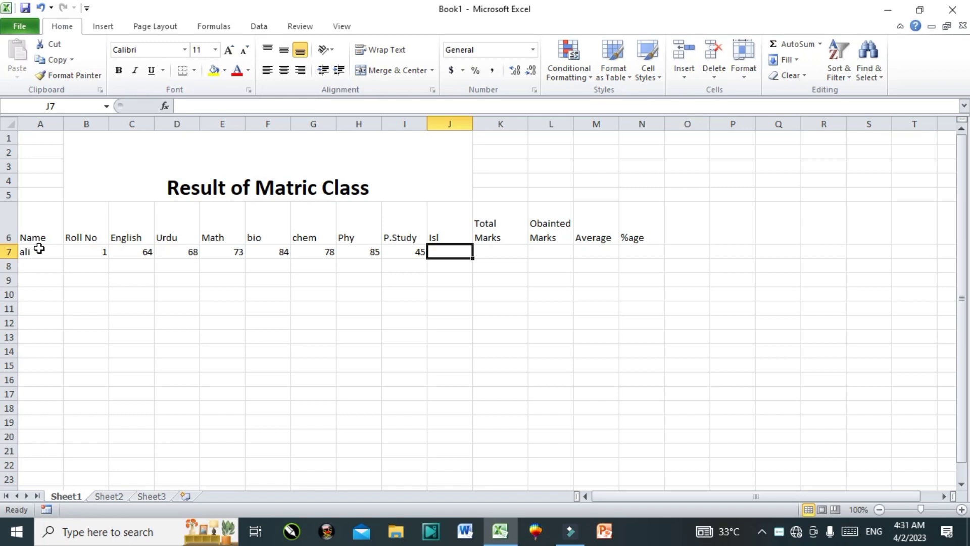
type("35")
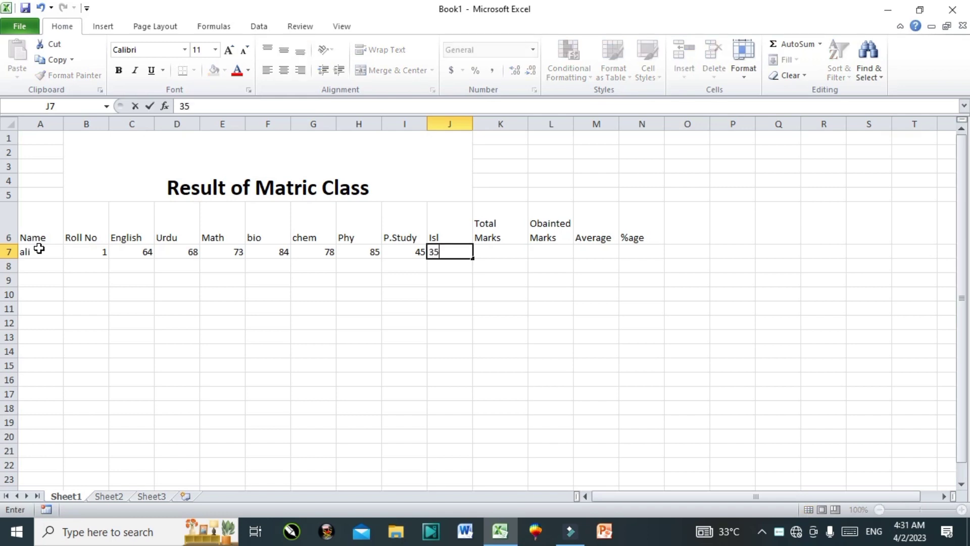
key("Tab")
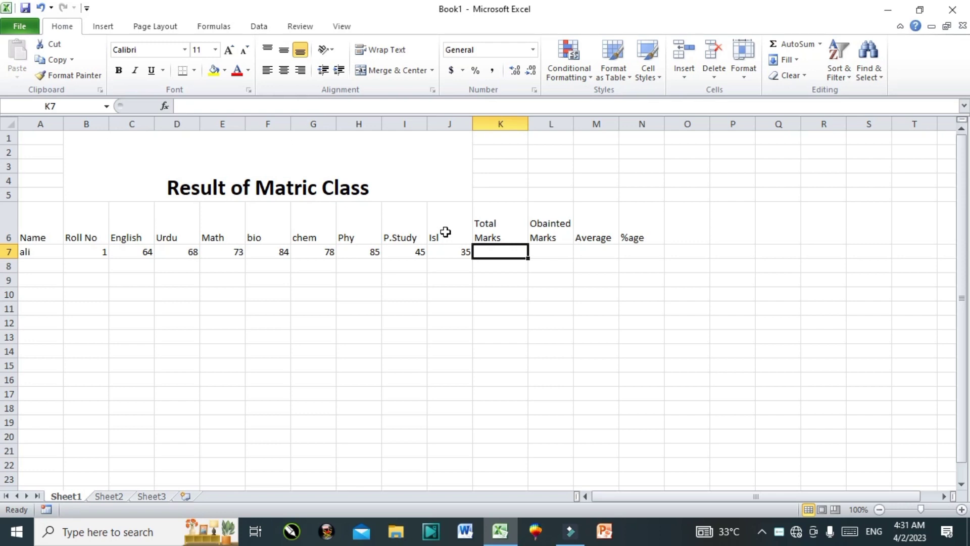
type("700")
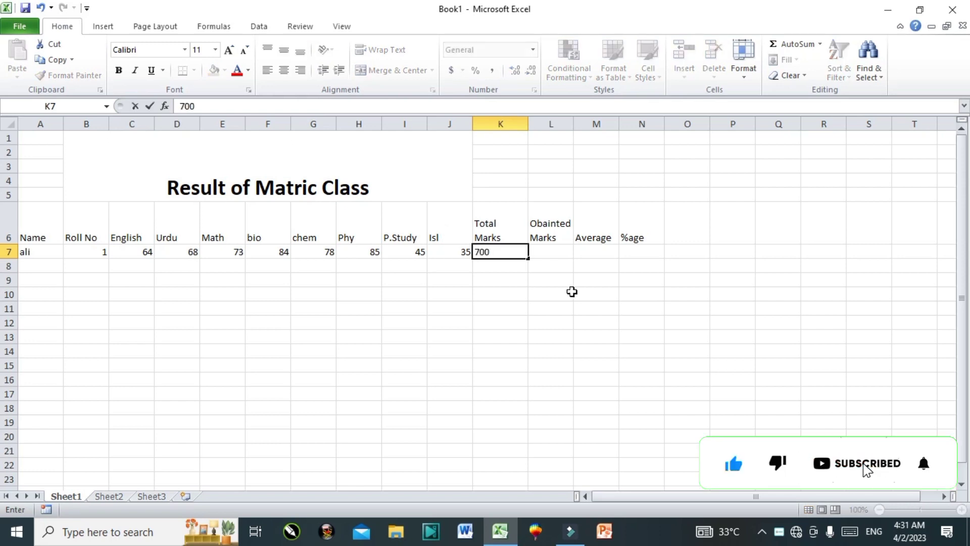
key("Tab")
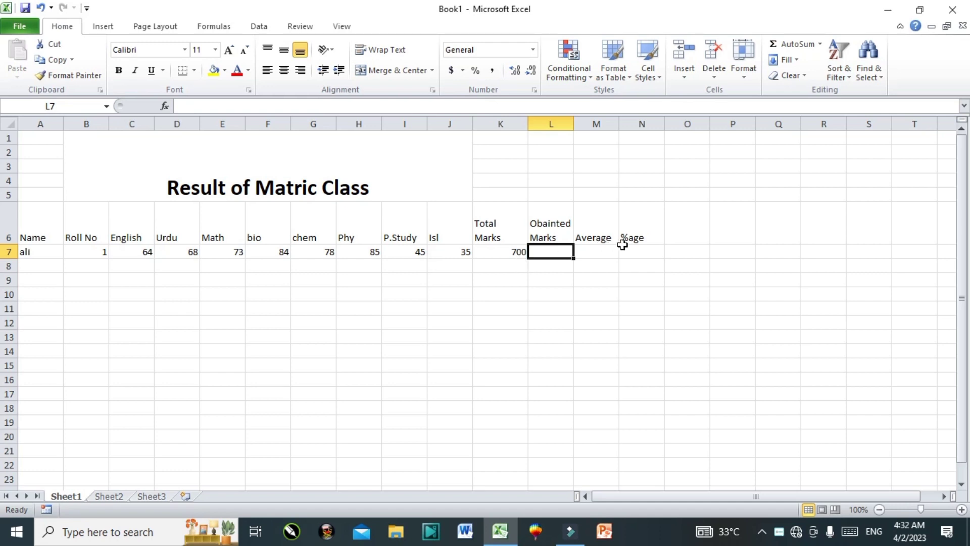
Enter =SUM(C7:J7) in L7, giving 532 obtained marks.
left_click(595, 267)
left_click(560, 250)
type("=")
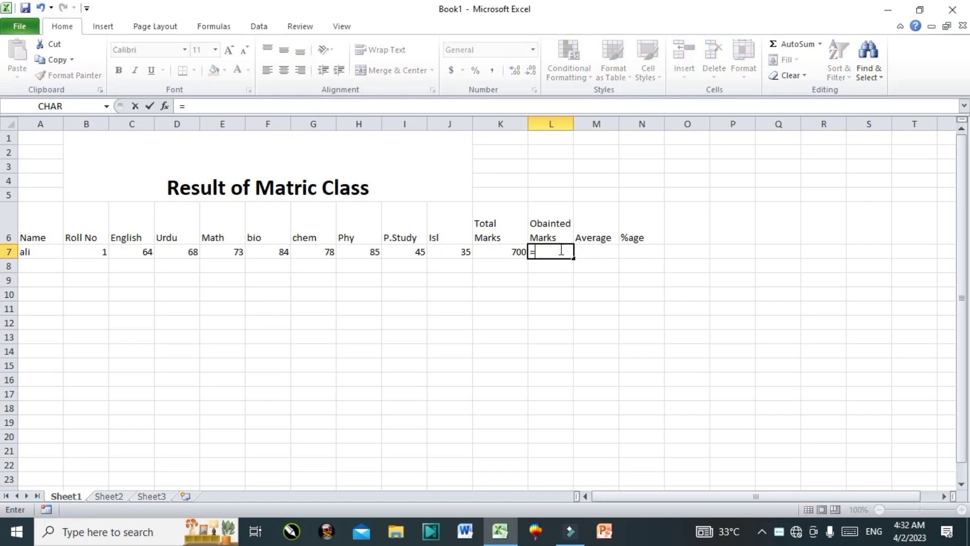
type("sum")
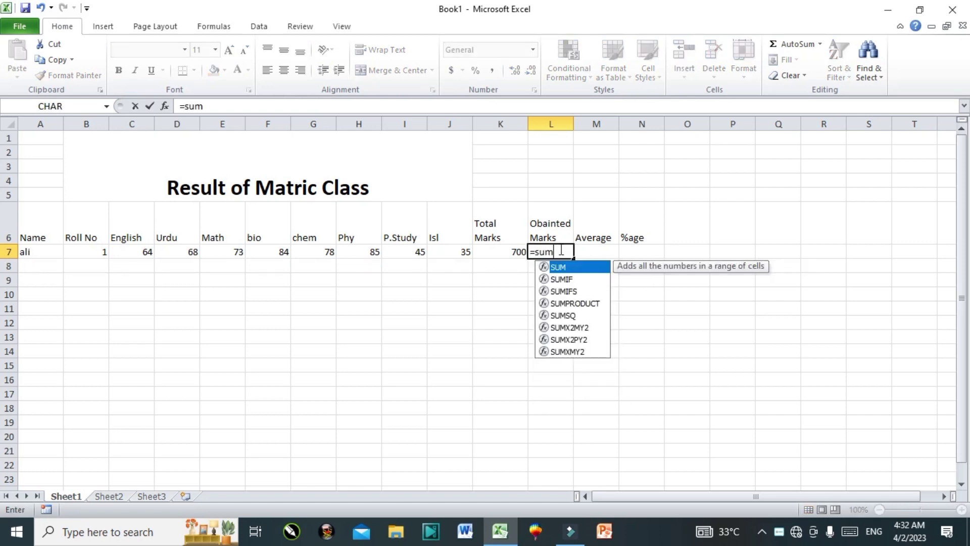
type("(")
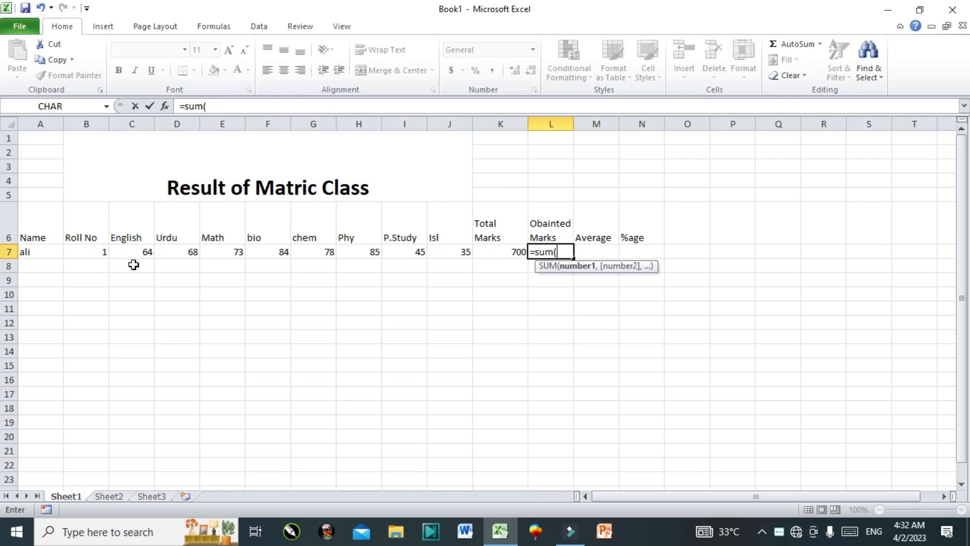
type("c7")
type(":")
type("j7")
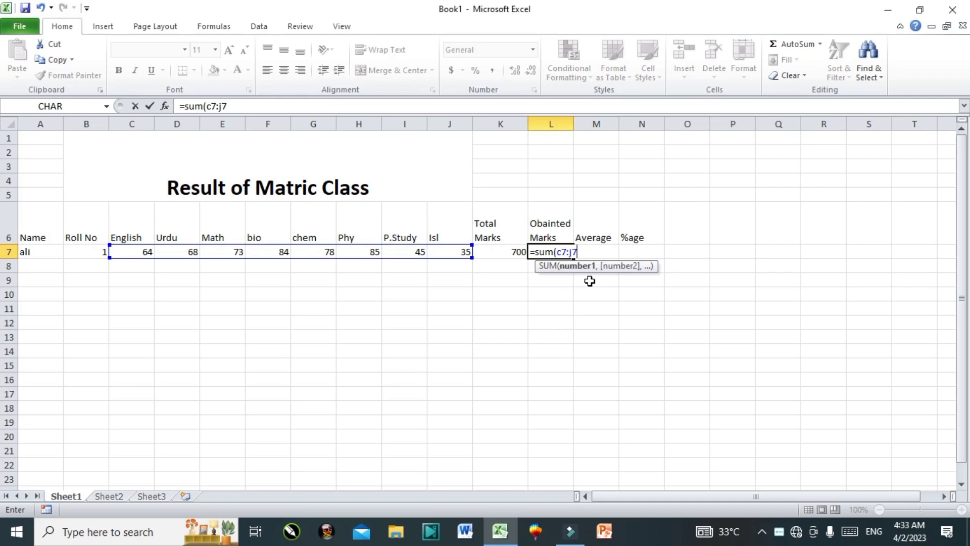
type(")")
key("Return")
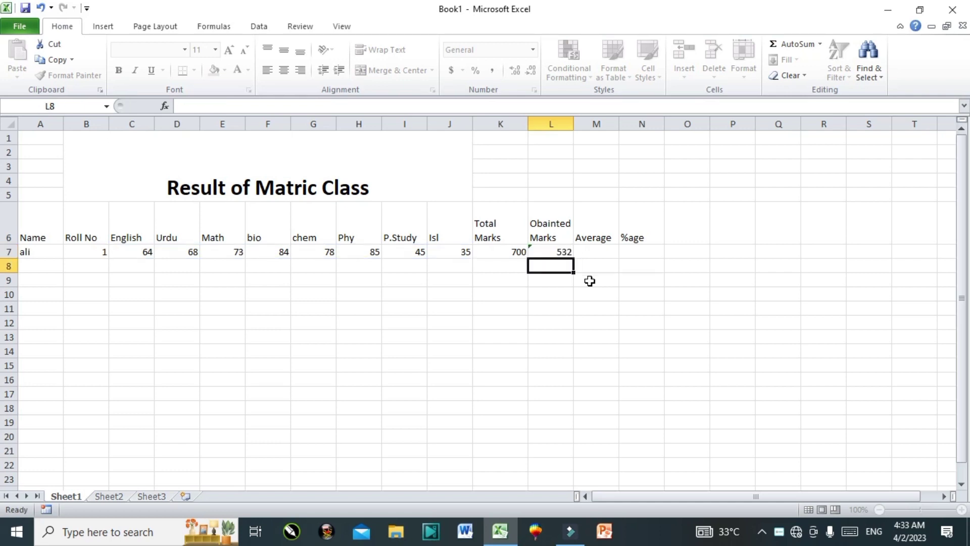
Enter =AVERAGE(C7:J7) in M7, giving an average of 66.5.
left_click(594, 248)
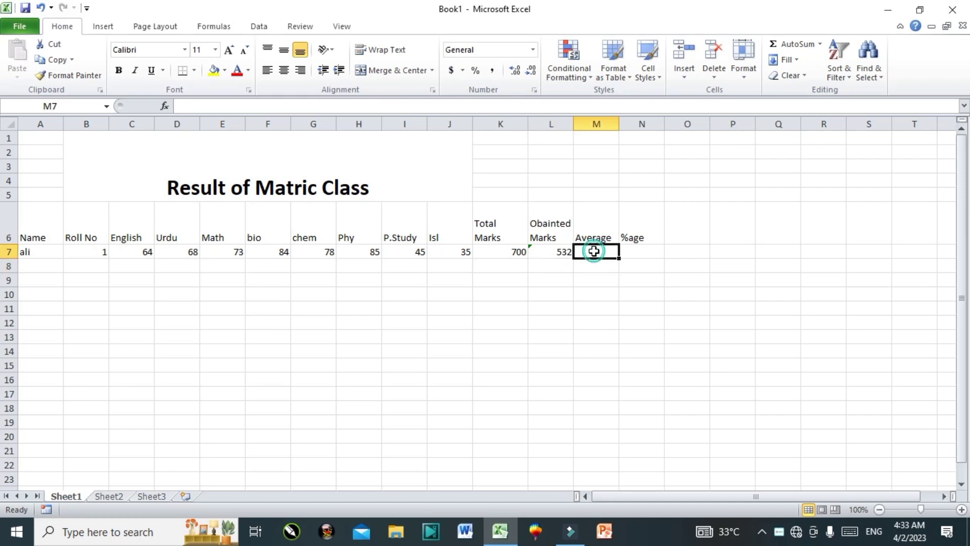
type("=")
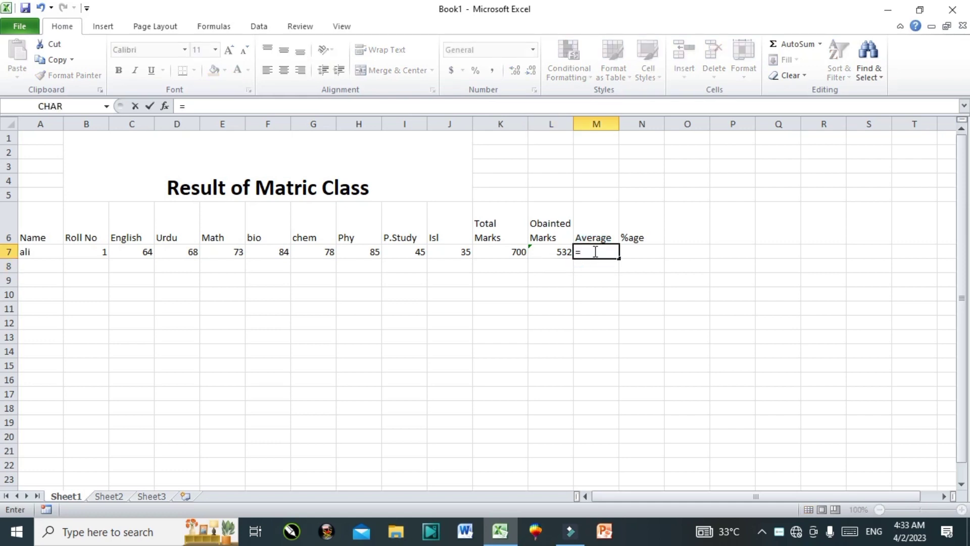
type("averag")
key("BackSpace")
type("age")
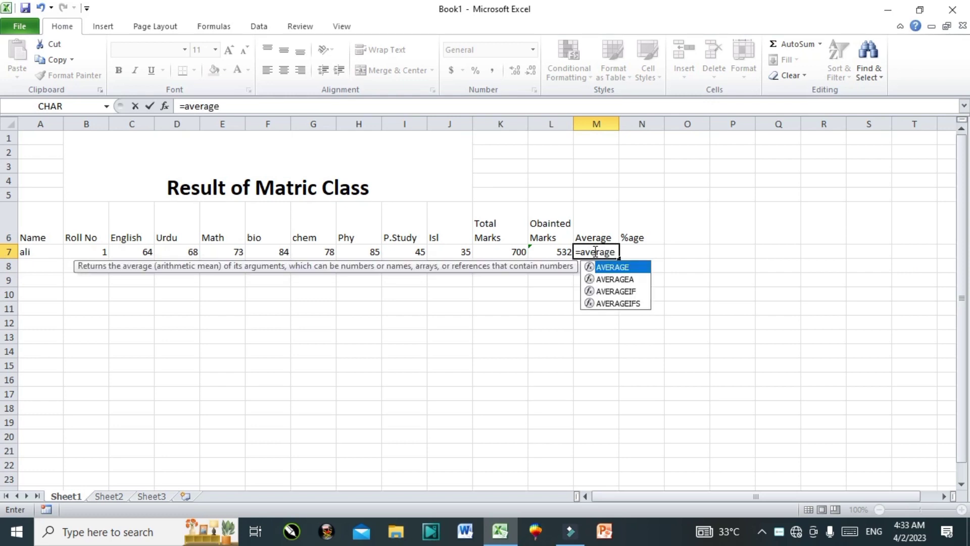
type("(")
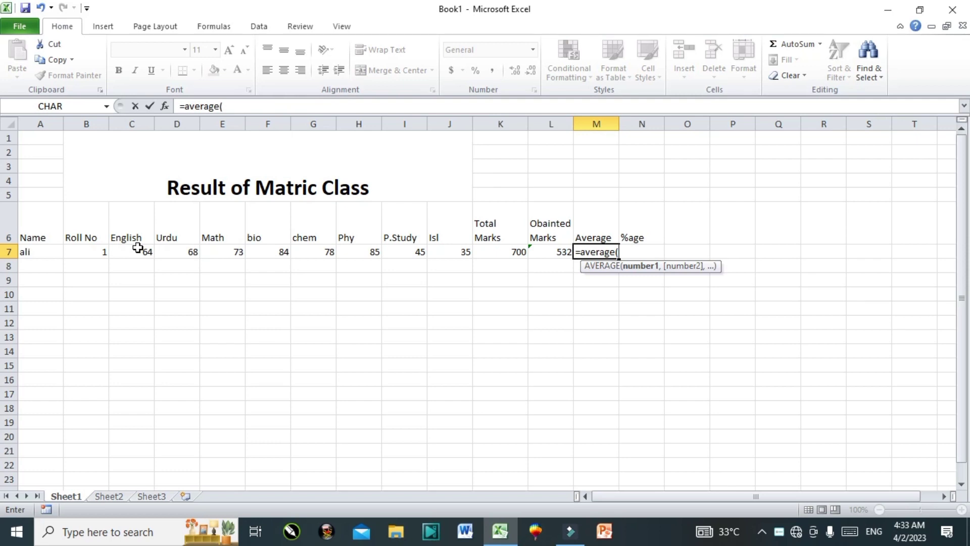
mouse_move(136, 250)
left_mouse_down()
mouse_move(279, 241)
mouse_move(485, 256)
mouse_move(466, 252)
left_mouse_up()
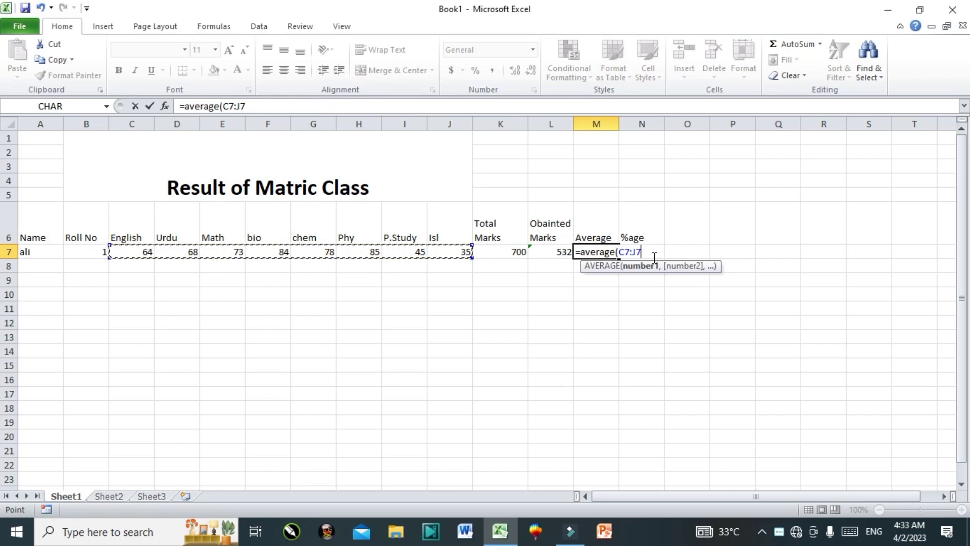
type(")")
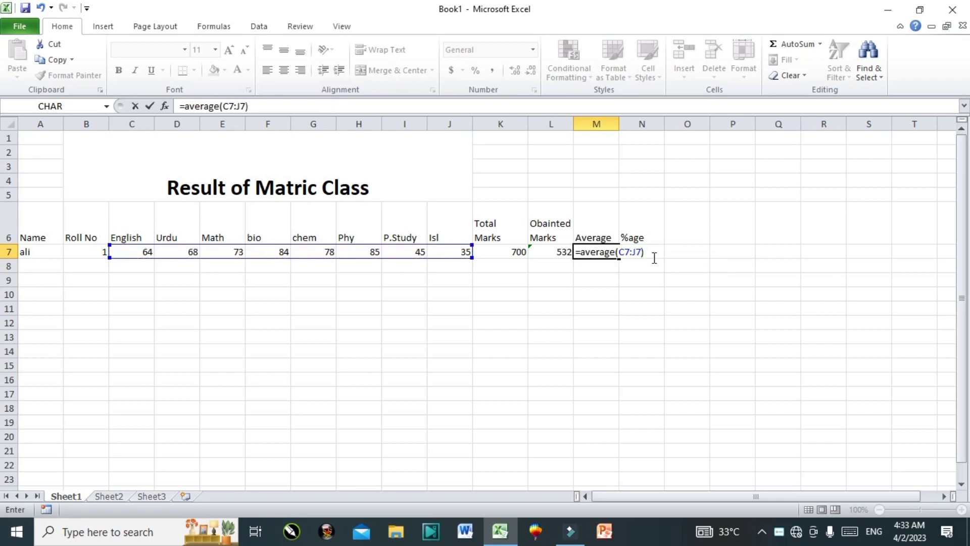
key("Return")
left_click(639, 252)
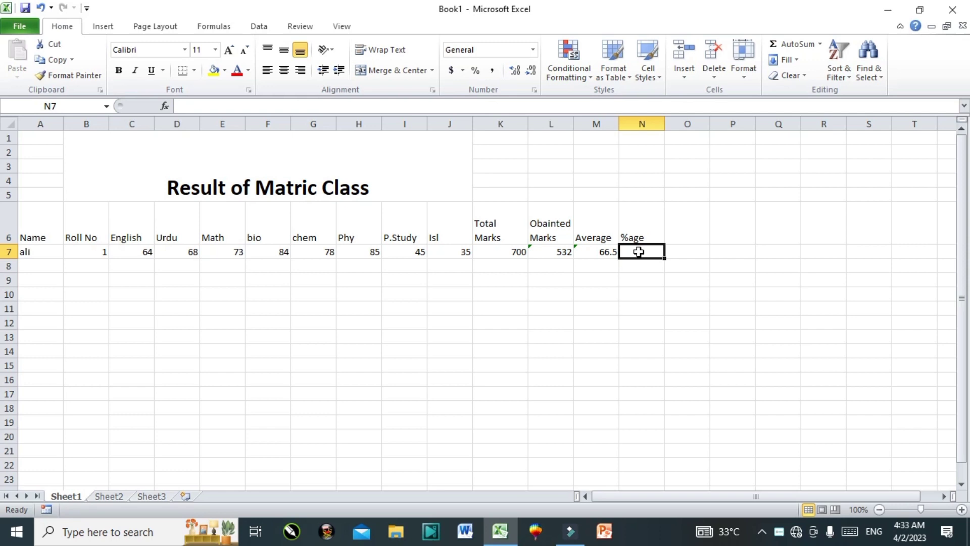
Enter =L7/K7*100 in N7 to get the percentage, 76.
type("=")
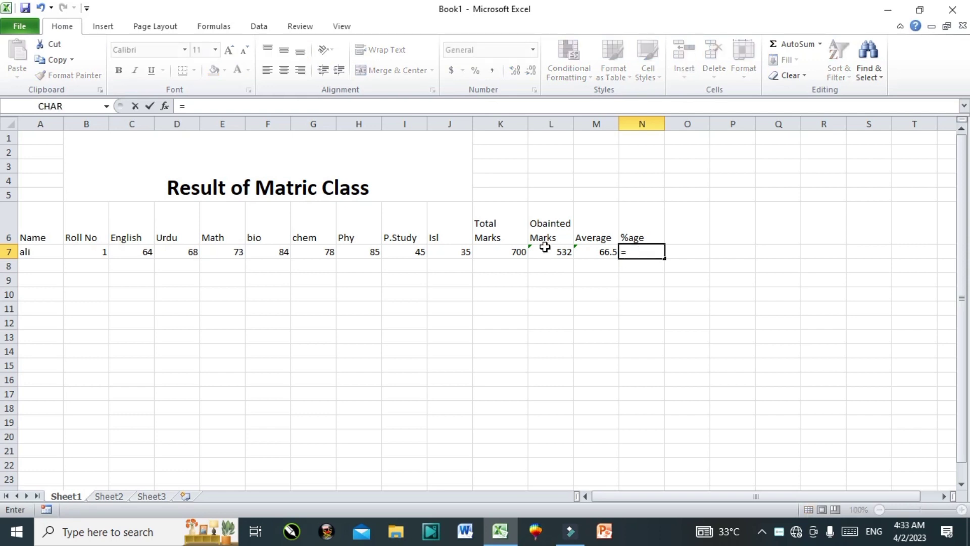
left_click(545, 250)
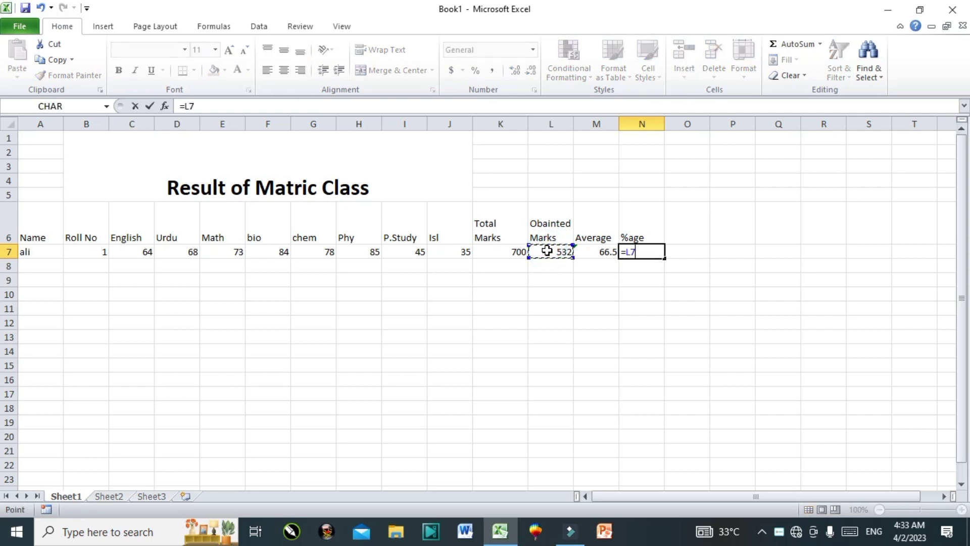
type("/")
left_click(519, 254)
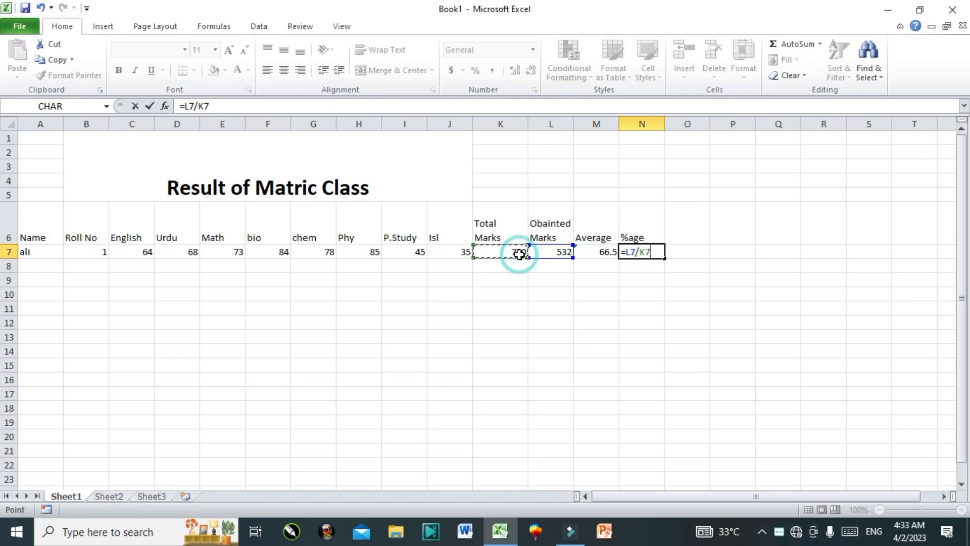
type("*")
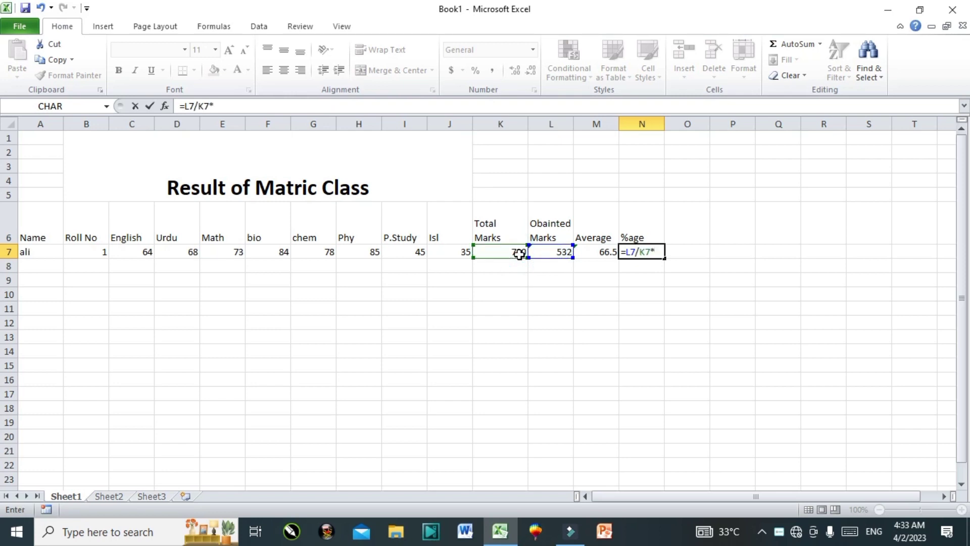
type("100")
key("Return")
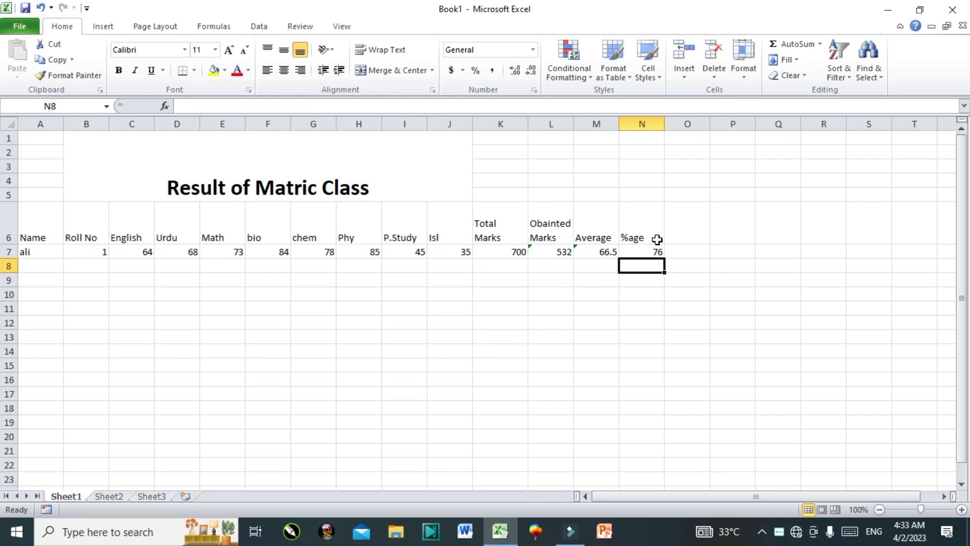
left_click(653, 252)
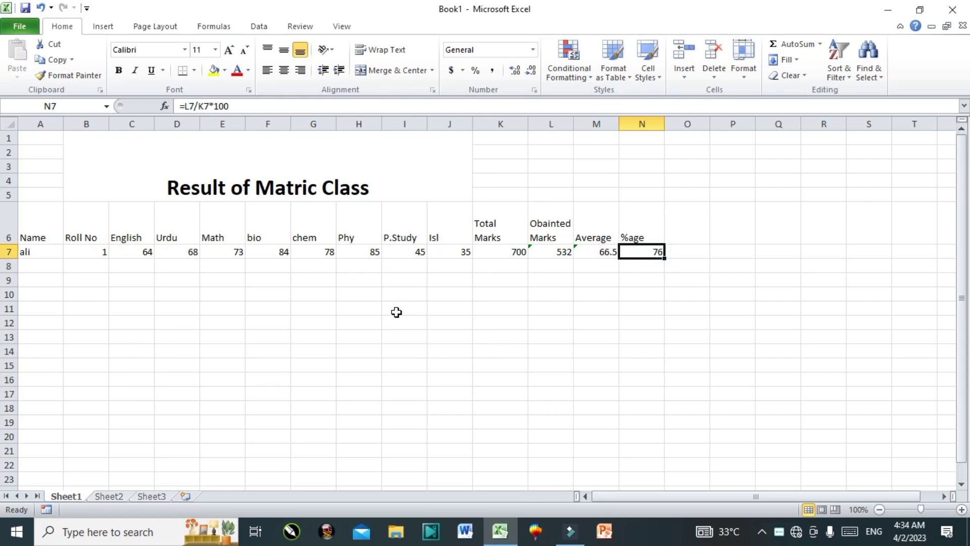
Enter student ahmad in A8 with roll number 2 in B8.
left_click(94, 262)
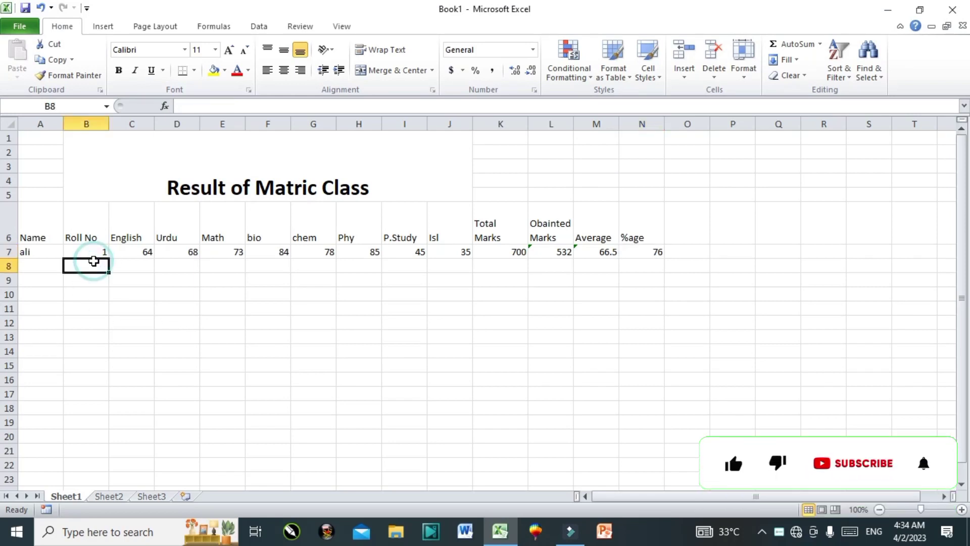
left_click(40, 268)
type("ahmad")
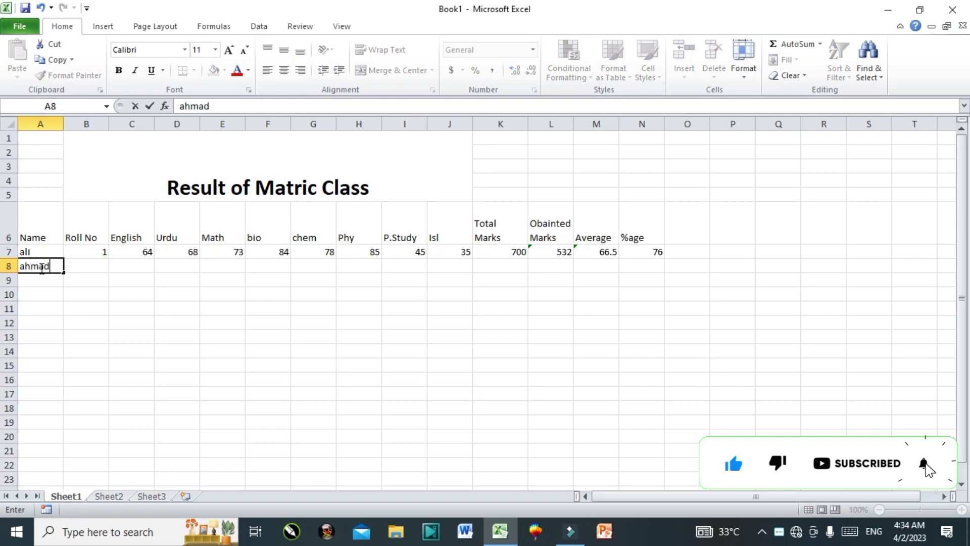
key("Tab")
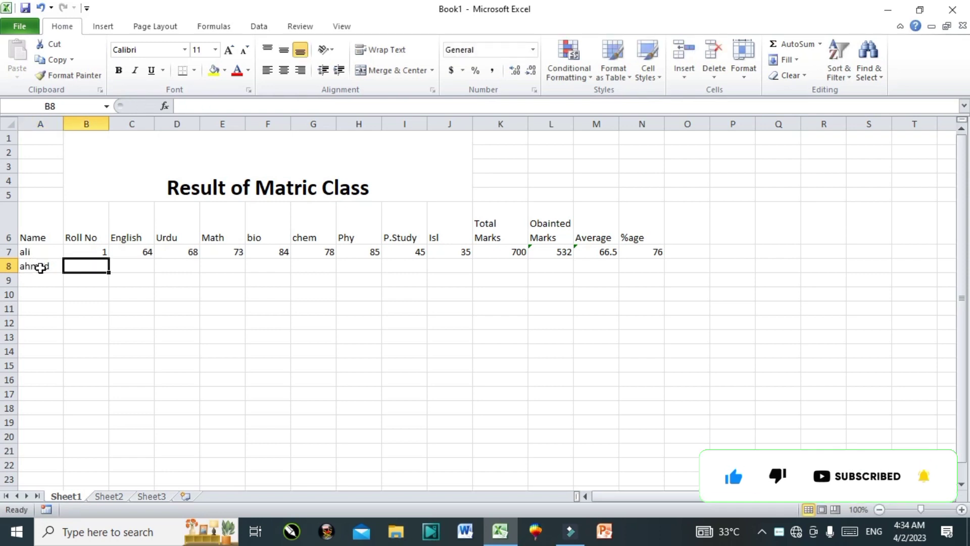
type("2")
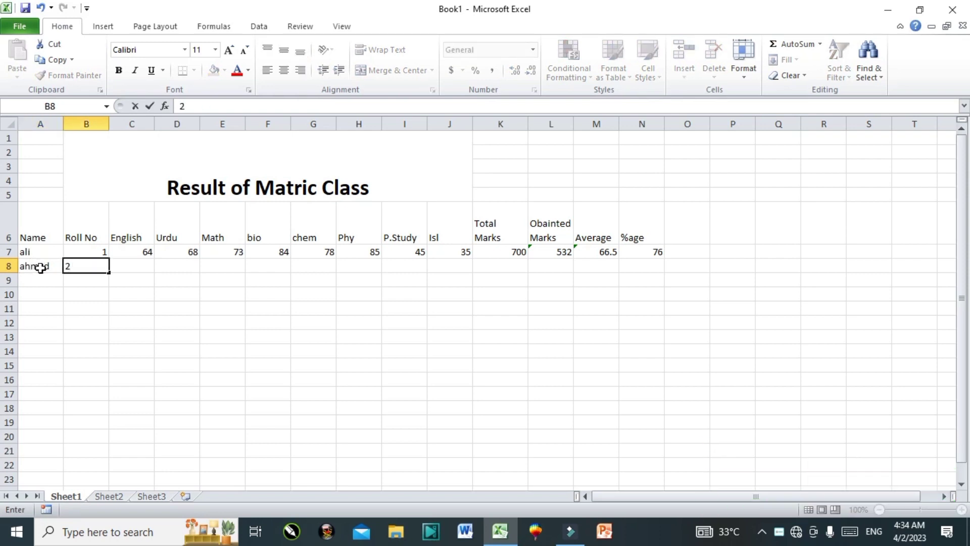
left_click(222, 309)
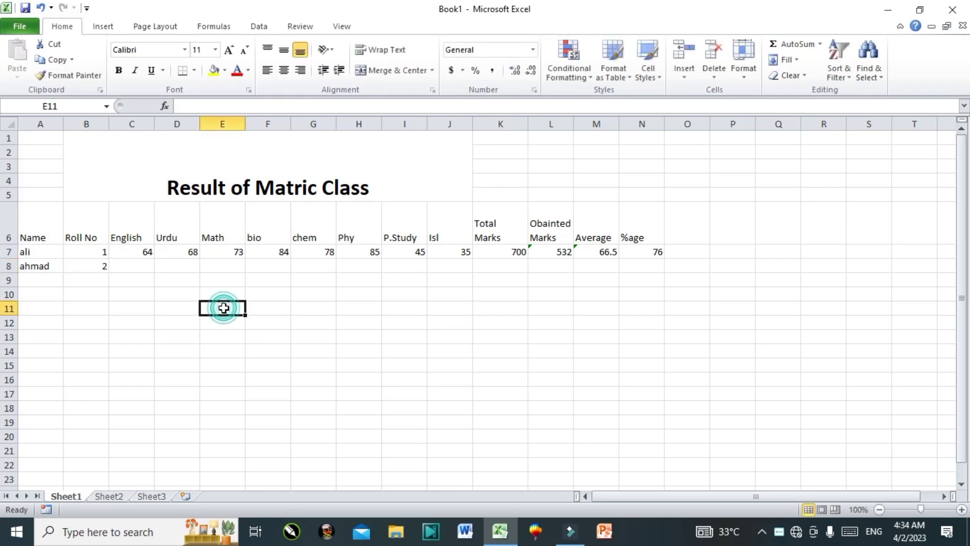
Fill the Roll No column B7:B23 as a 1–17 series.
left_click(92, 252)
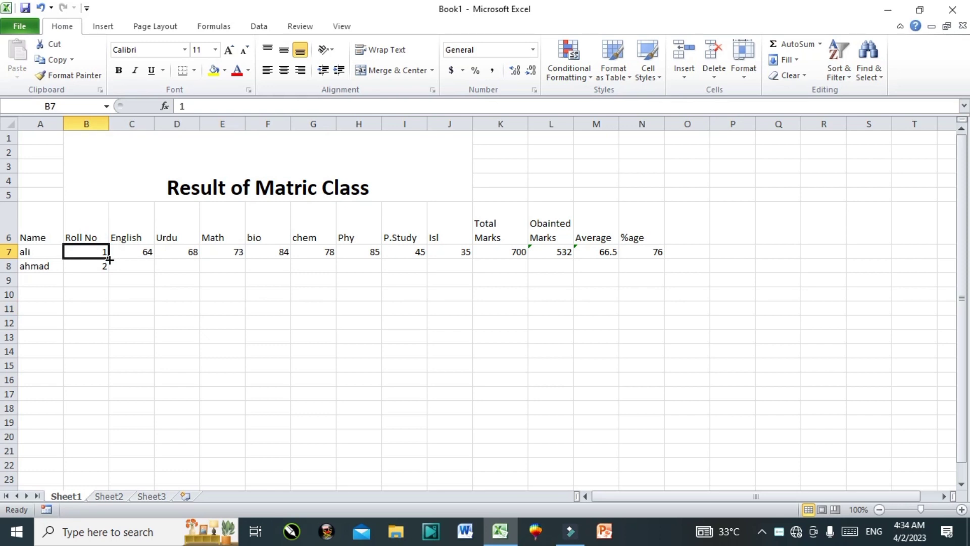
left_click_drag(109, 260, 139, 480)
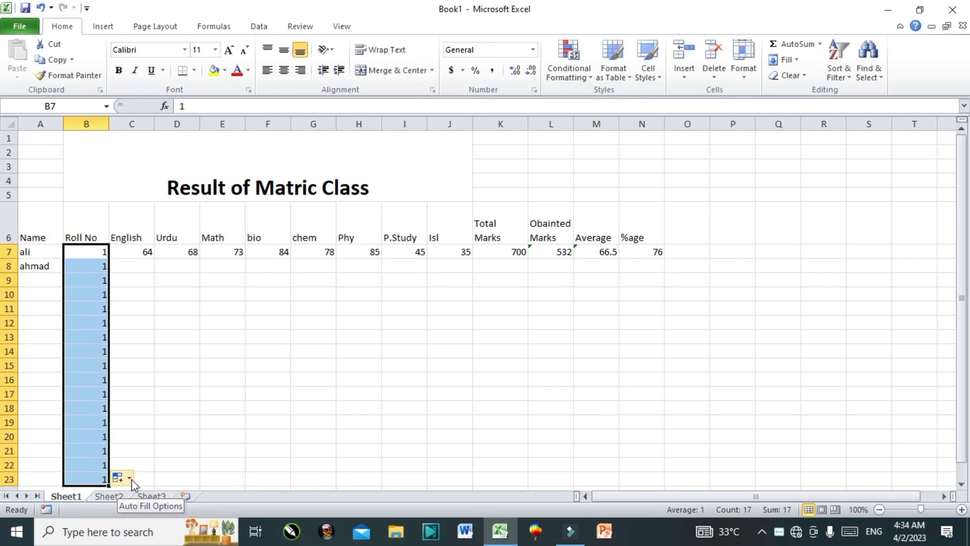
left_click(130, 477)
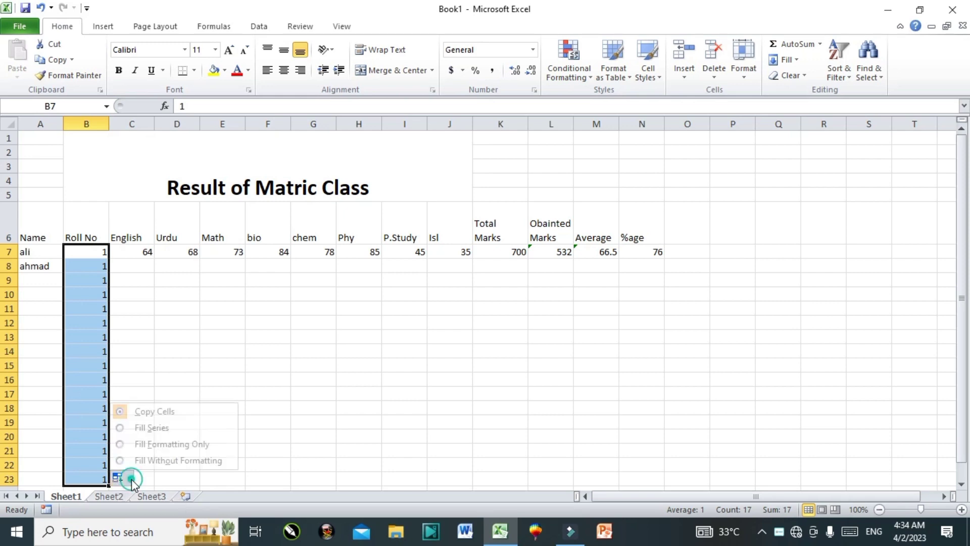
left_click(146, 427)
left_click(149, 283)
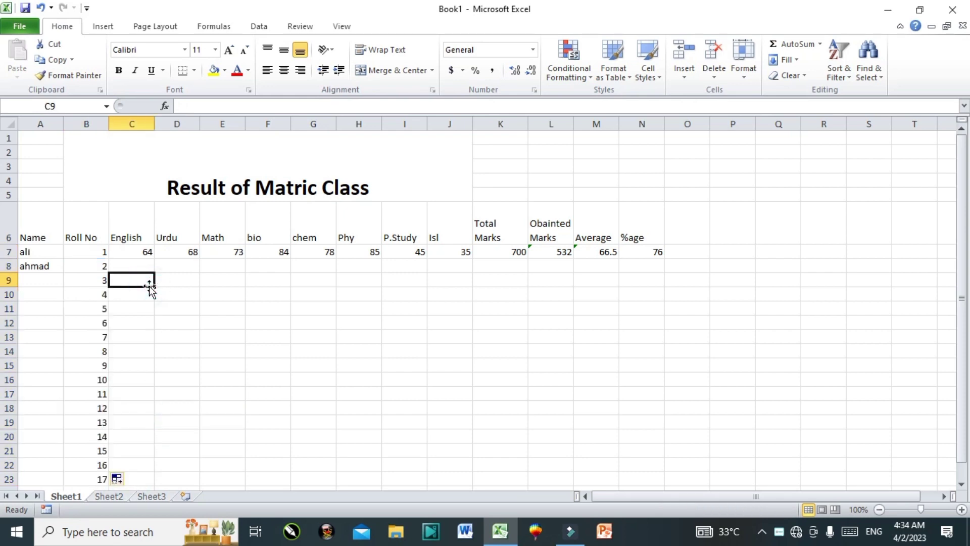
left_click(138, 269)
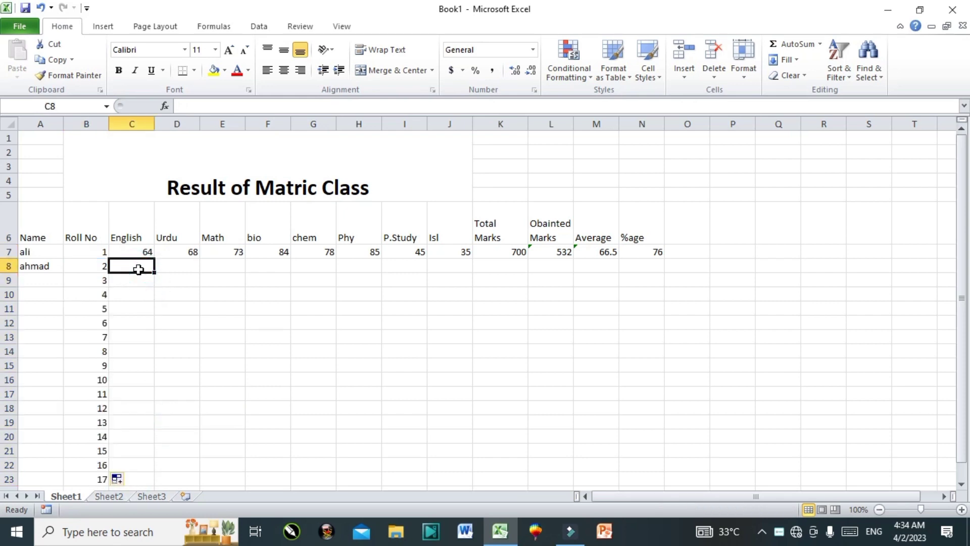
Type Sunday in C8, fill weekdays down column C and autofit its width.
type("su")
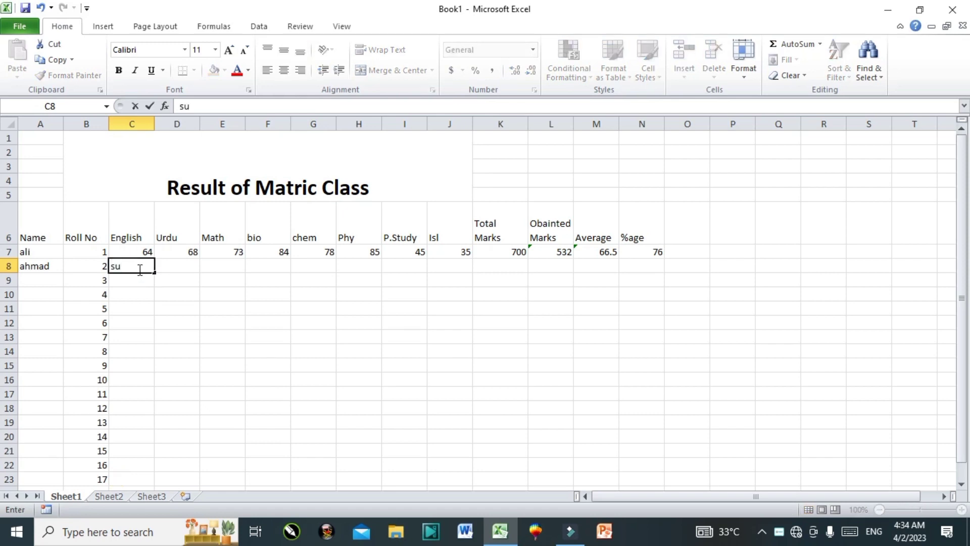
type("d")
key("BackSpace")
type("nday")
left_click_drag(154, 272, 148, 326)
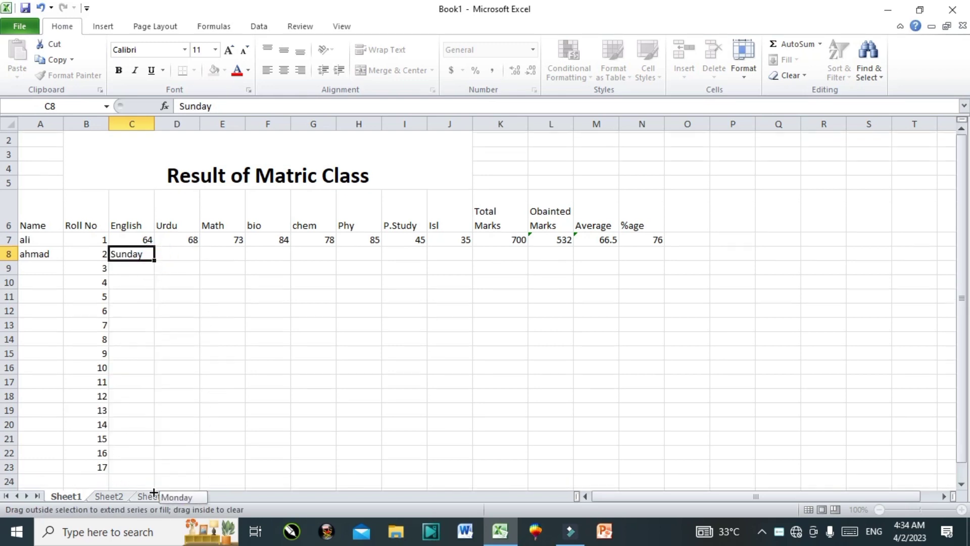
left_click_drag(152, 467, 152, 439)
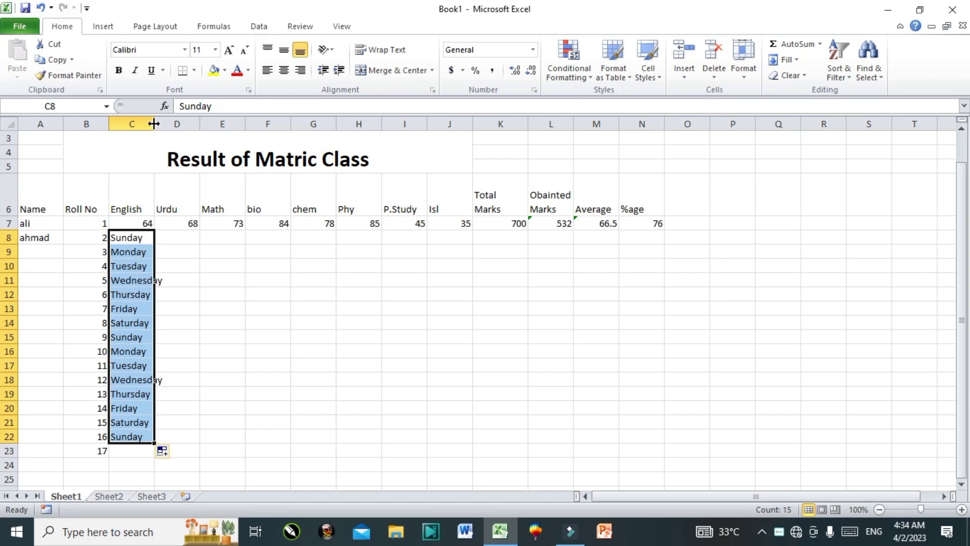
double_click(154, 123)
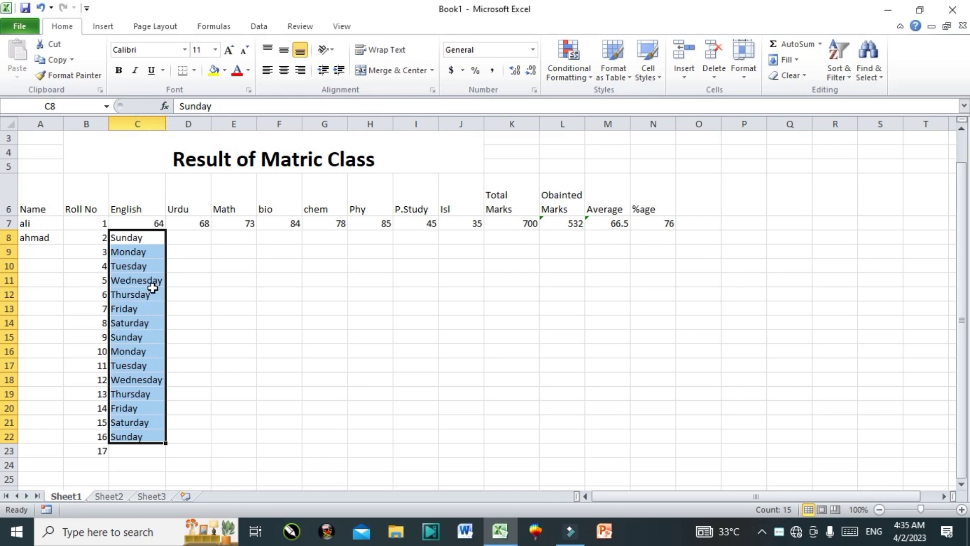
Clear the trial roll numbers and weekdays from B8:D24.
left_click(152, 288)
left_click_drag(97, 238, 167, 458)
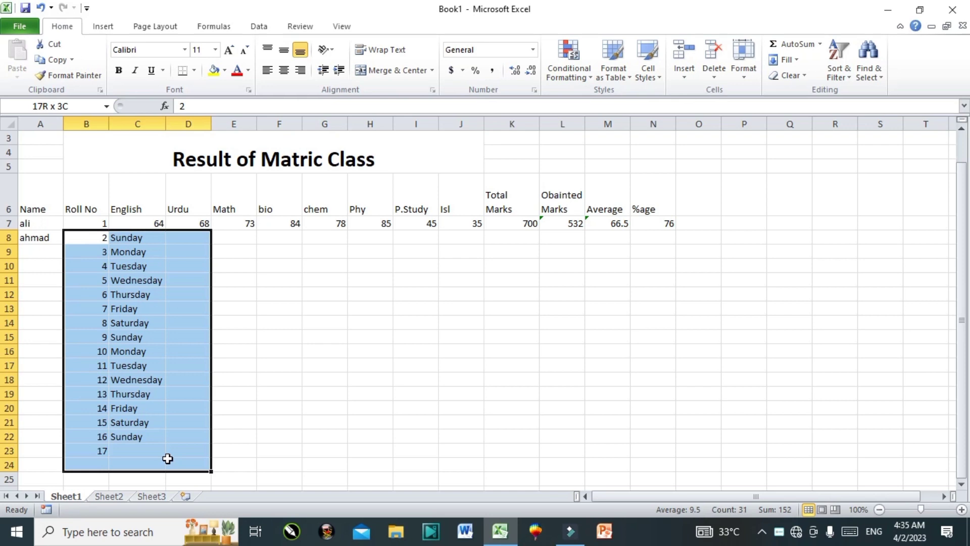
key("Delete")
left_click(198, 352)
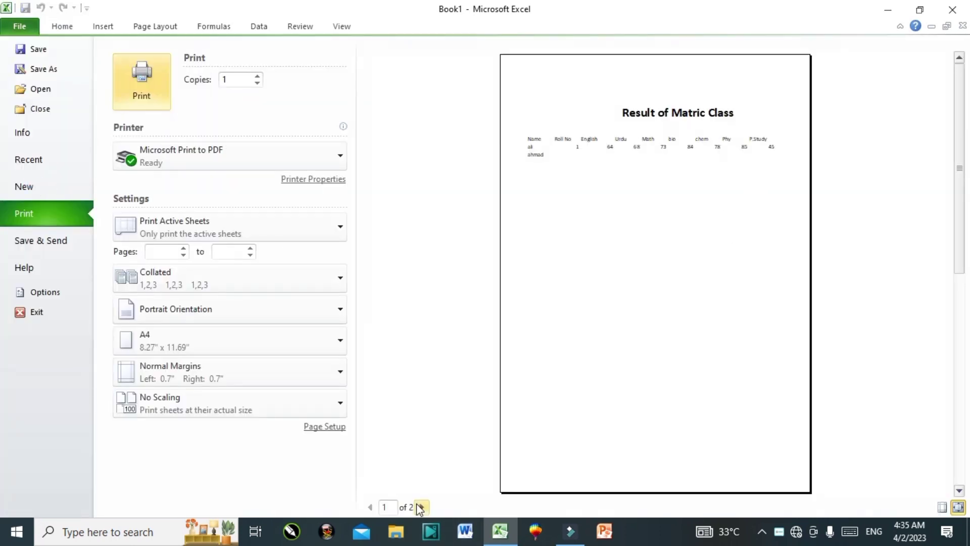
left_click(422, 507)
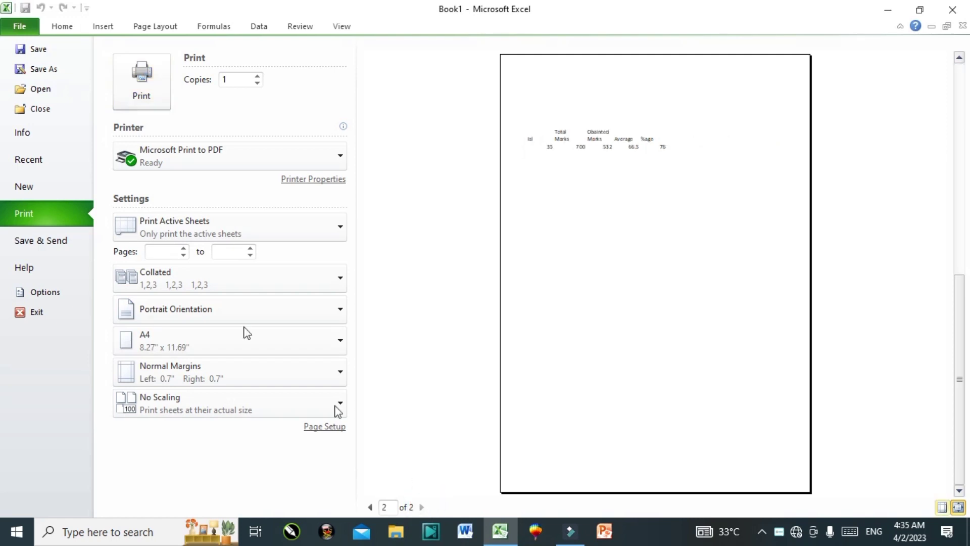
left_click(26, 26)
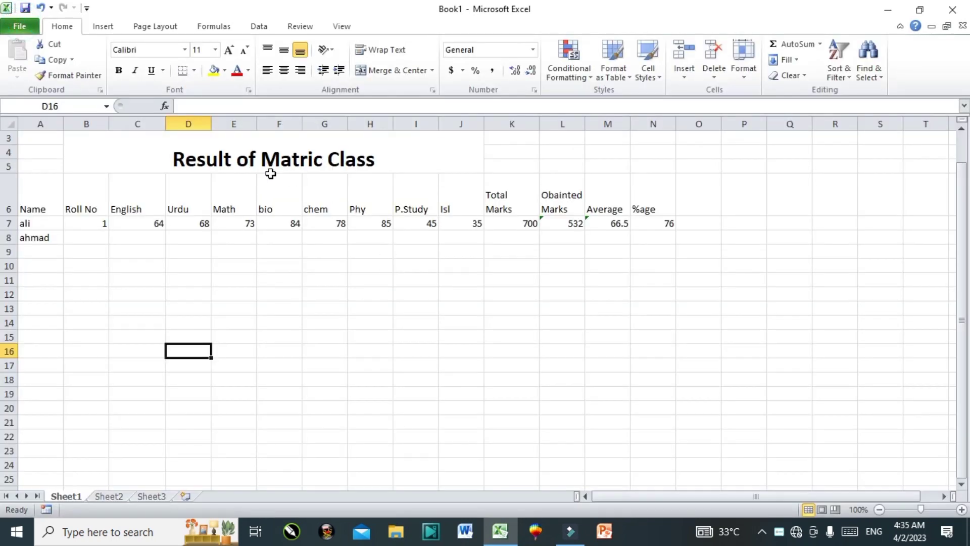
Apply All Borders to the table A6:N15 and preview the printout.
left_click(219, 159)
mouse_move(30, 185)
left_mouse_down()
mouse_move(480, 243)
mouse_move(666, 338)
left_mouse_up()
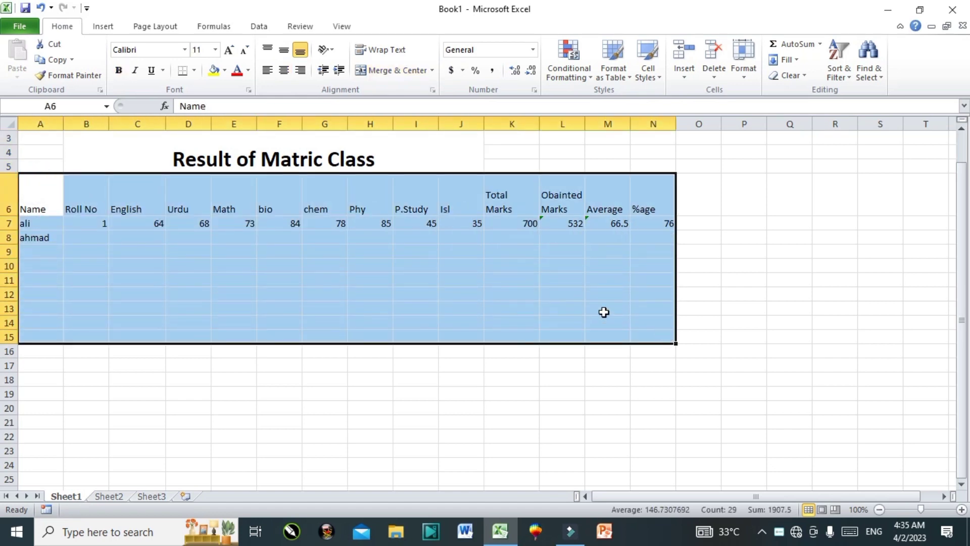
left_click(194, 70)
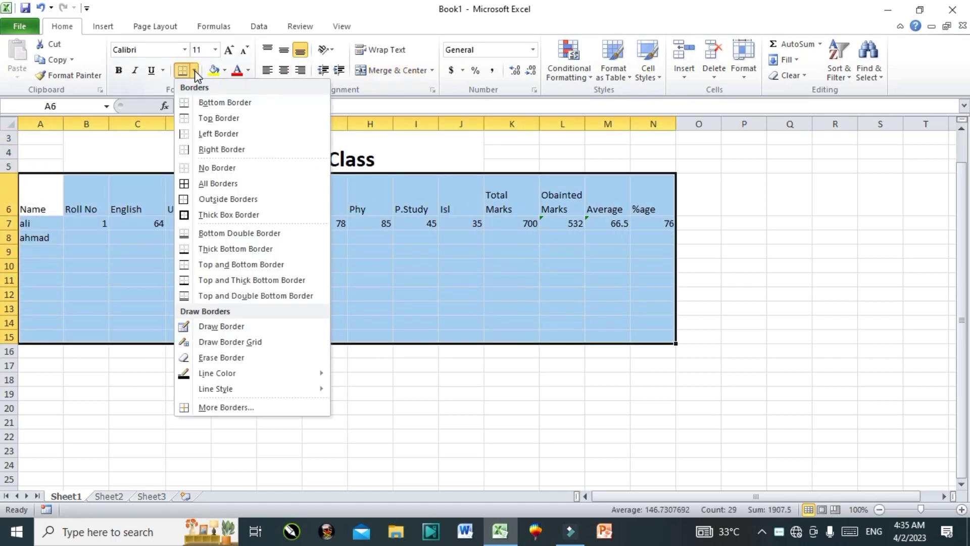
left_click(191, 183)
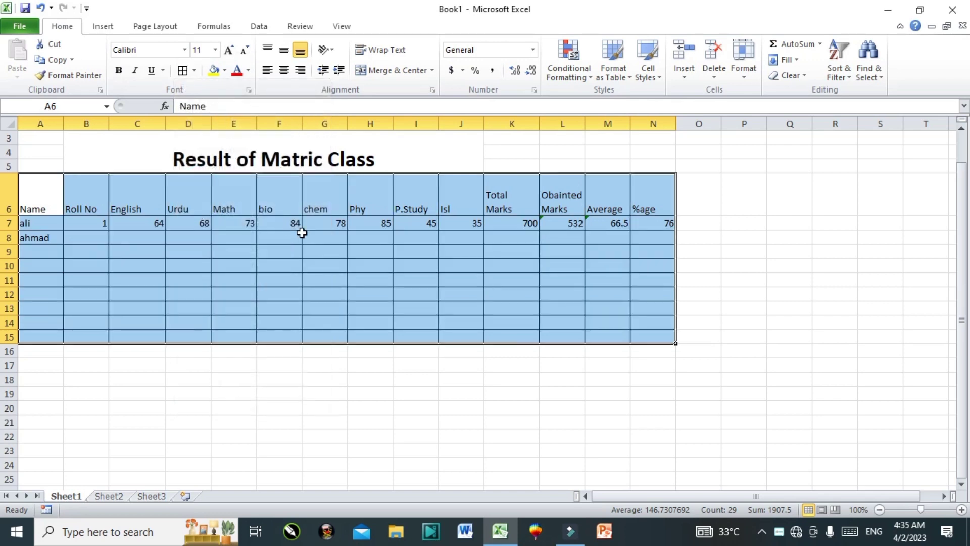
left_click(308, 234)
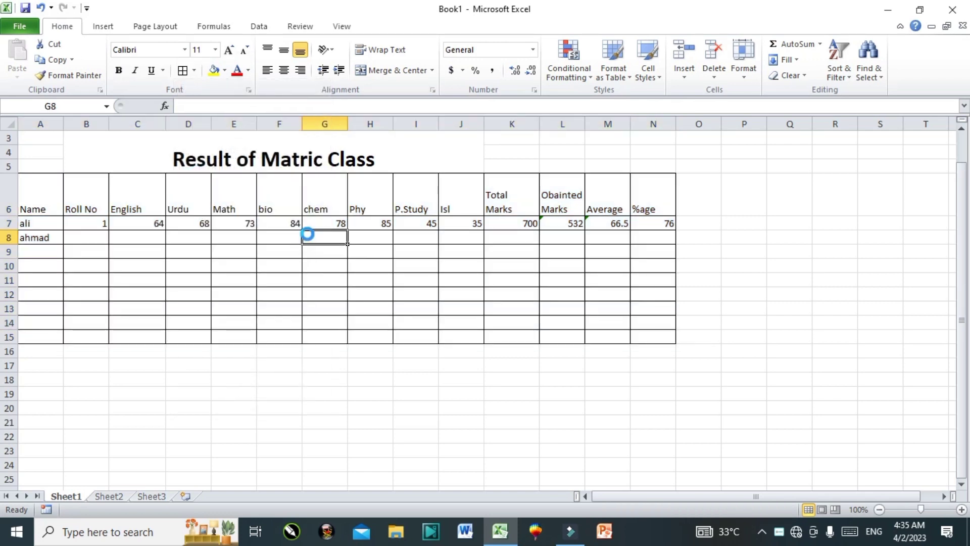
key("ctrl+p")
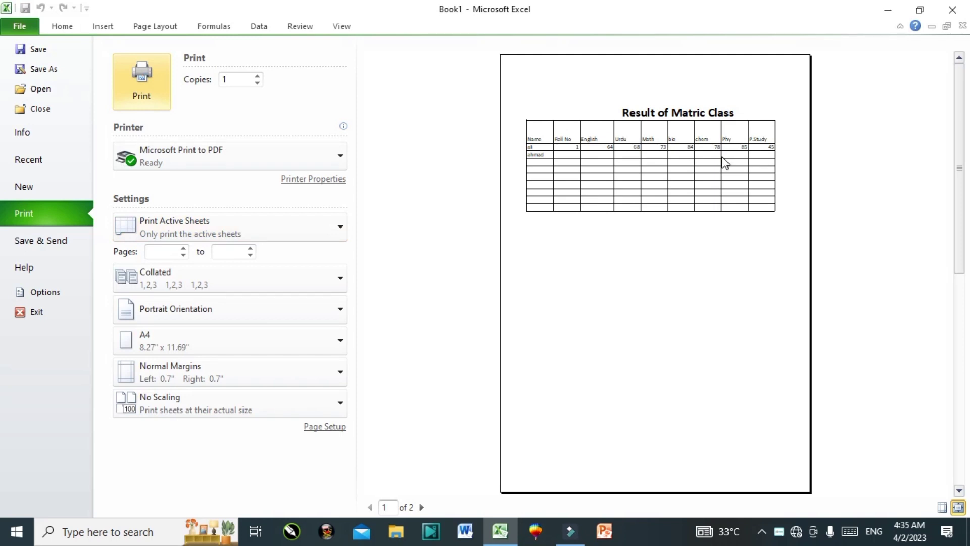
Close the print preview and set the paper size to A4.
left_click(20, 27)
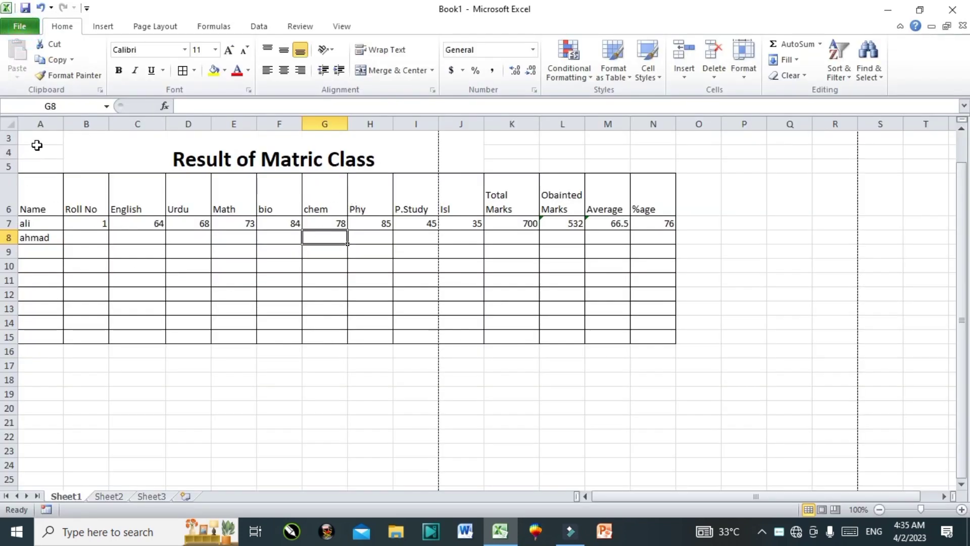
left_click_drag(37, 144, 36, 126)
left_click(173, 28)
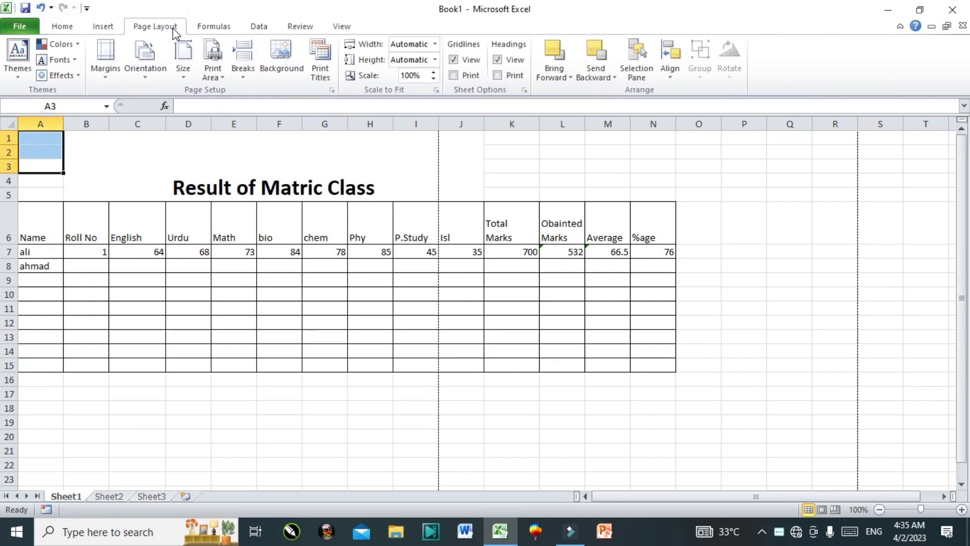
left_click(181, 65)
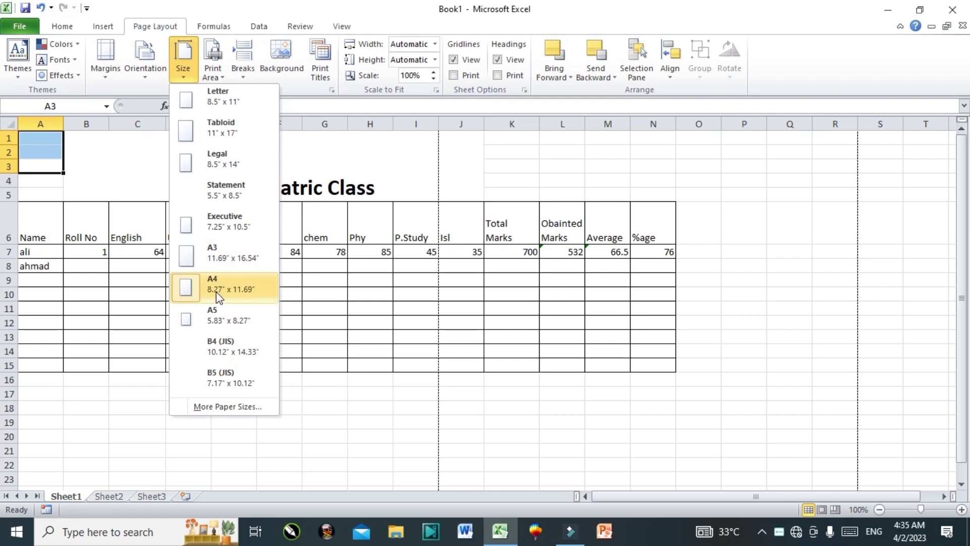
left_click(216, 286)
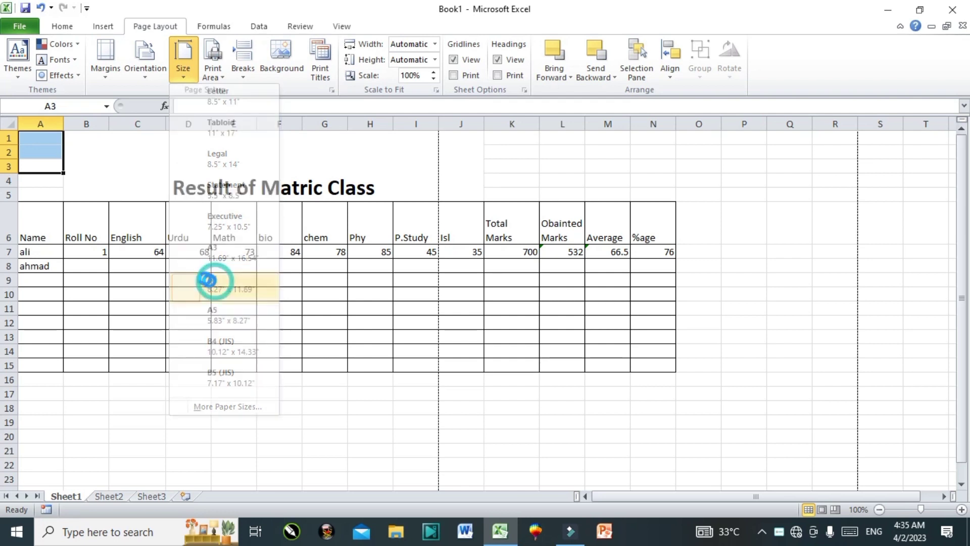
Switch the page to Landscape and select the title and table A1:N15.
left_click(148, 65)
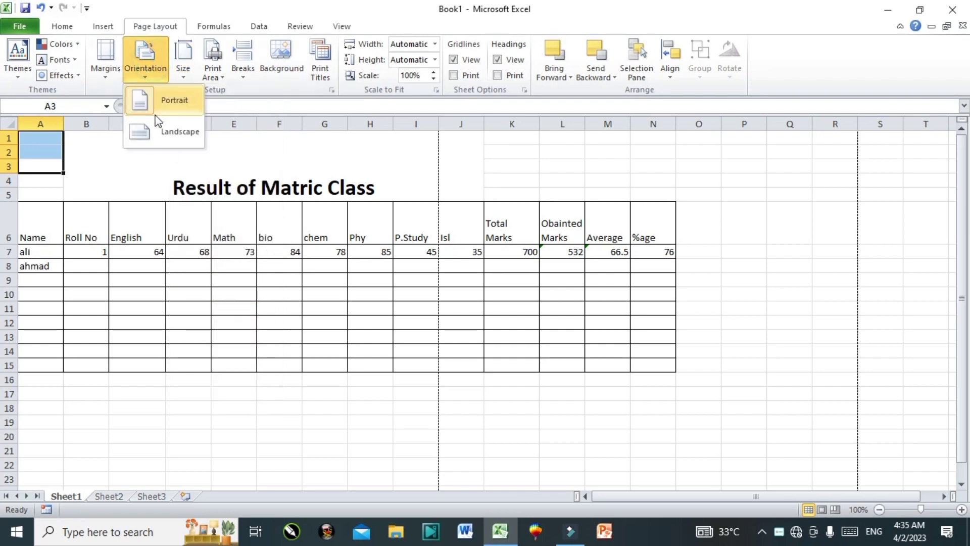
left_click(161, 144)
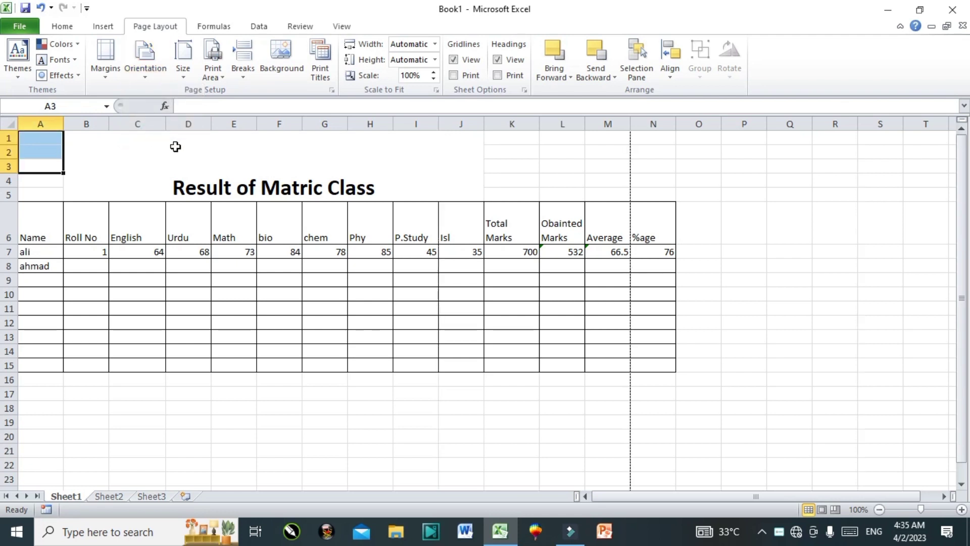
left_click(146, 162)
left_click_drag(31, 150, 654, 366)
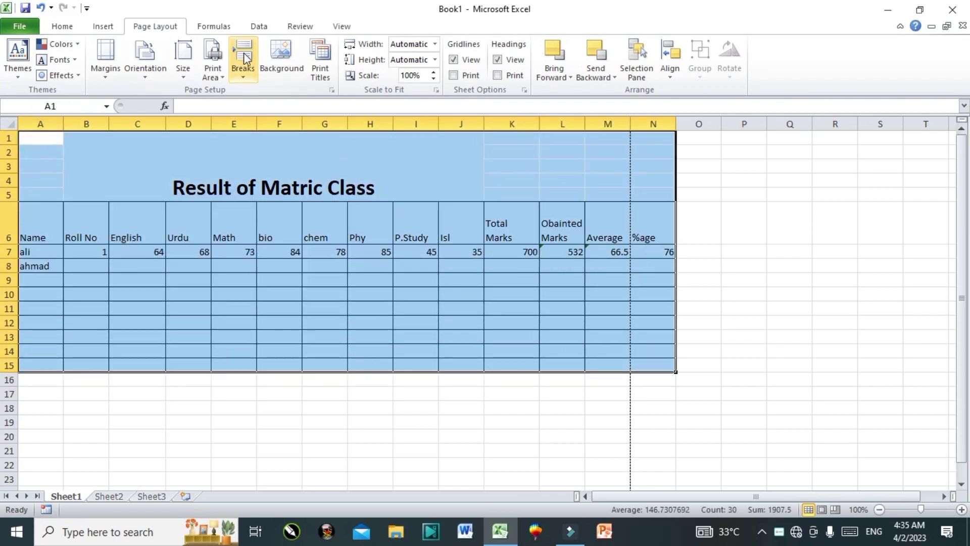
Set A1:N15 as the print area and check both preview pages.
left_click(212, 73)
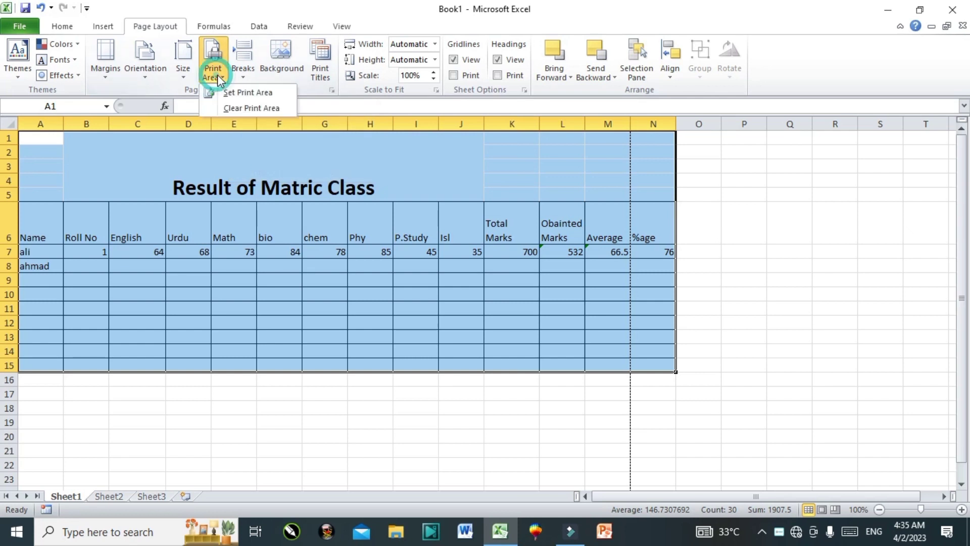
left_click(230, 100)
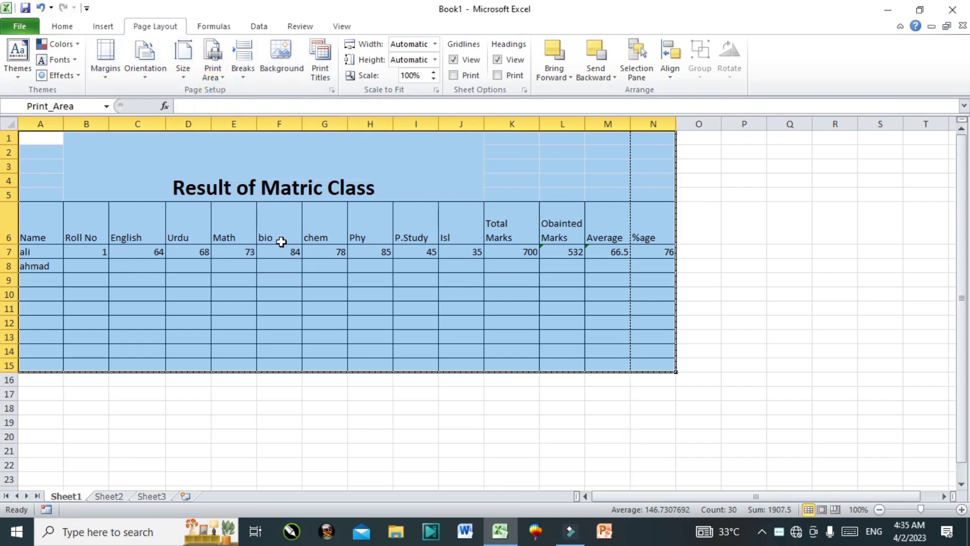
key("ctrl+p")
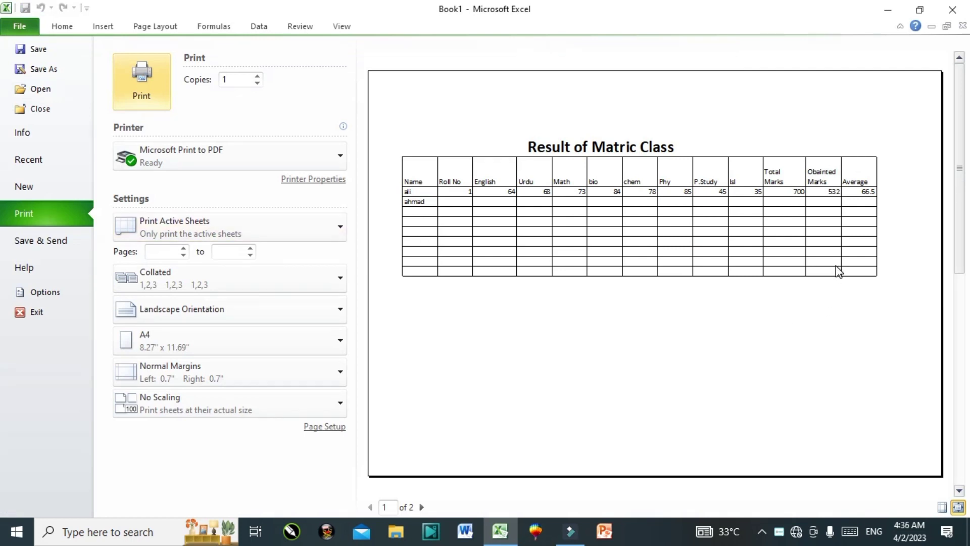
left_click(422, 506)
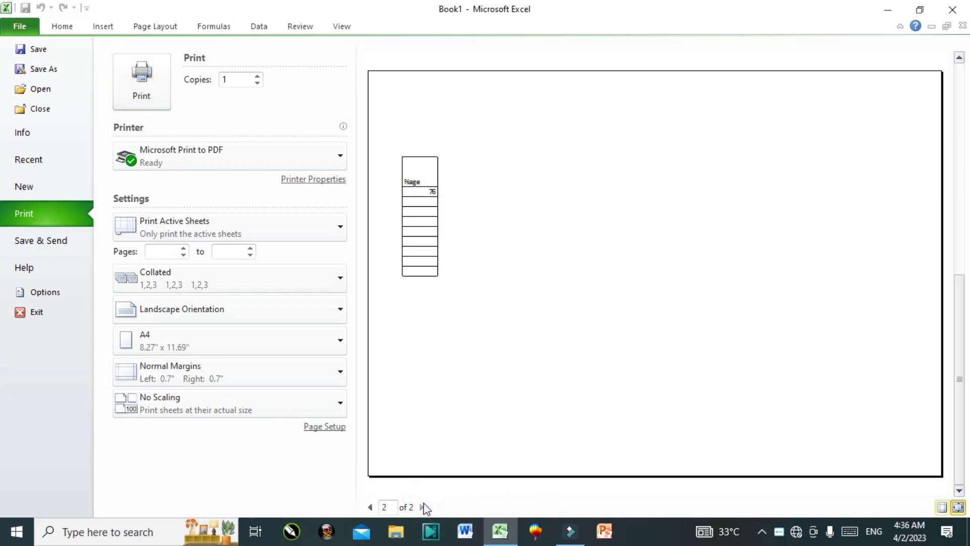
left_click(372, 506)
left_click(11, 29)
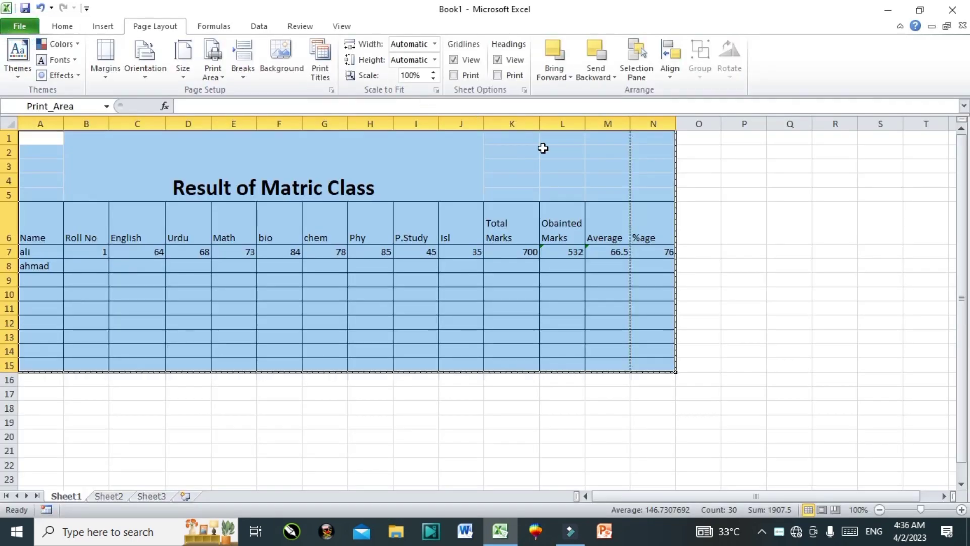
Narrow the Total Marks and %age columns (N to 5.86), then select the table rows.
left_click(555, 151)
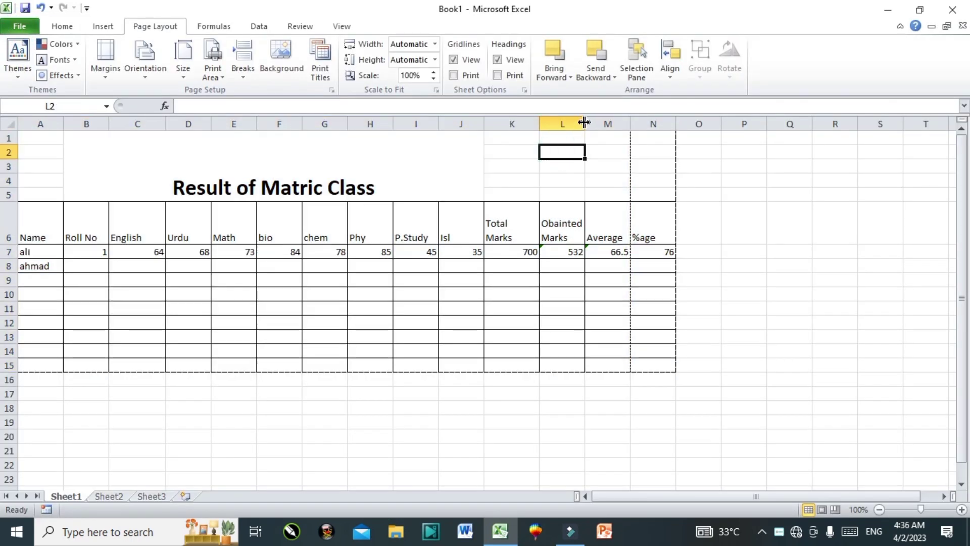
left_click_drag(538, 128, 521, 121)
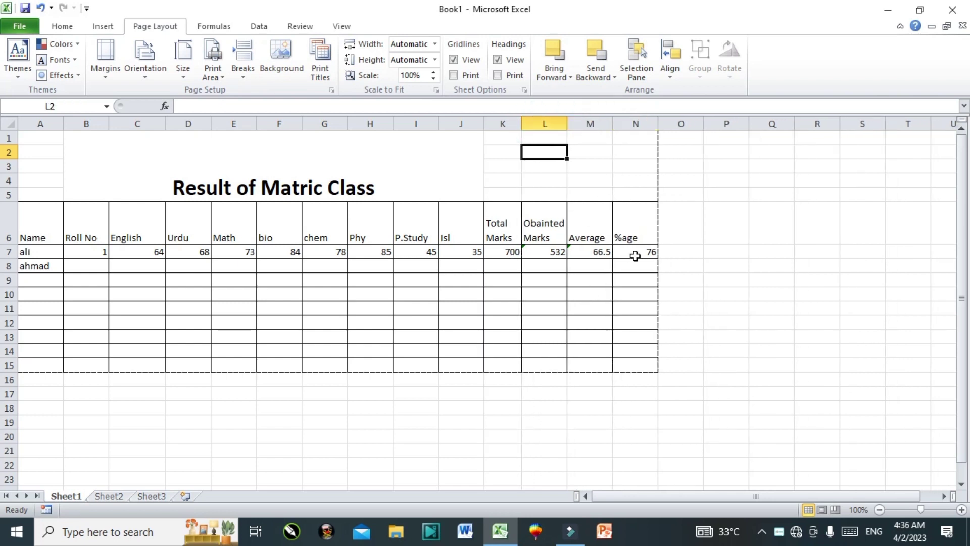
left_click_drag(658, 121, 648, 125)
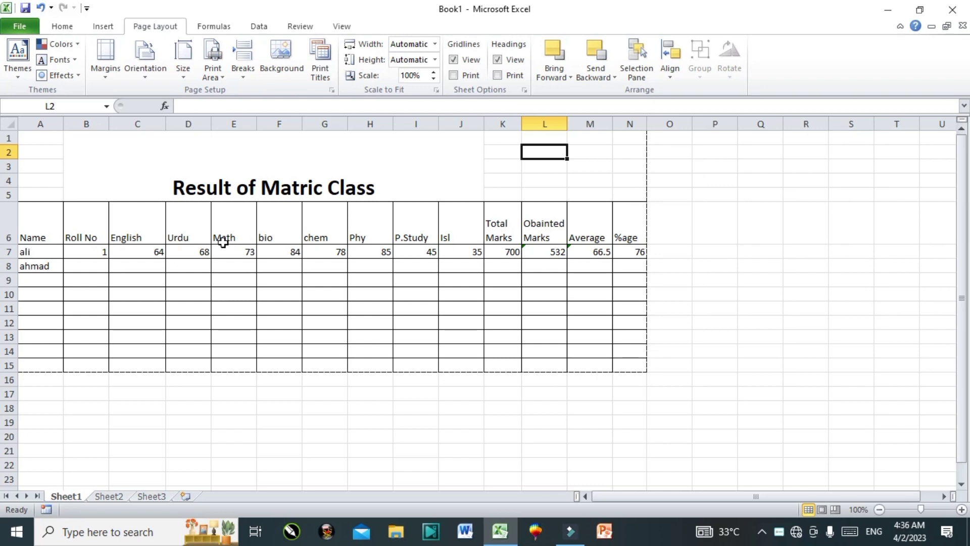
left_click(239, 251)
mouse_move(41, 212)
left_mouse_down()
mouse_move(677, 338)
mouse_move(638, 356)
left_mouse_up()
Center the table text vertically and horizontally, then preview it on one page.
left_click(69, 23)
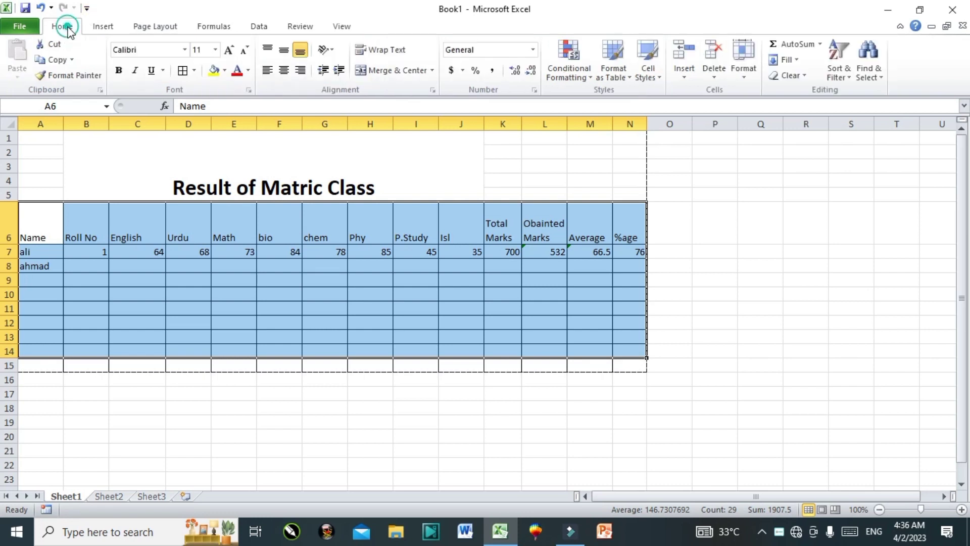
left_click(284, 51)
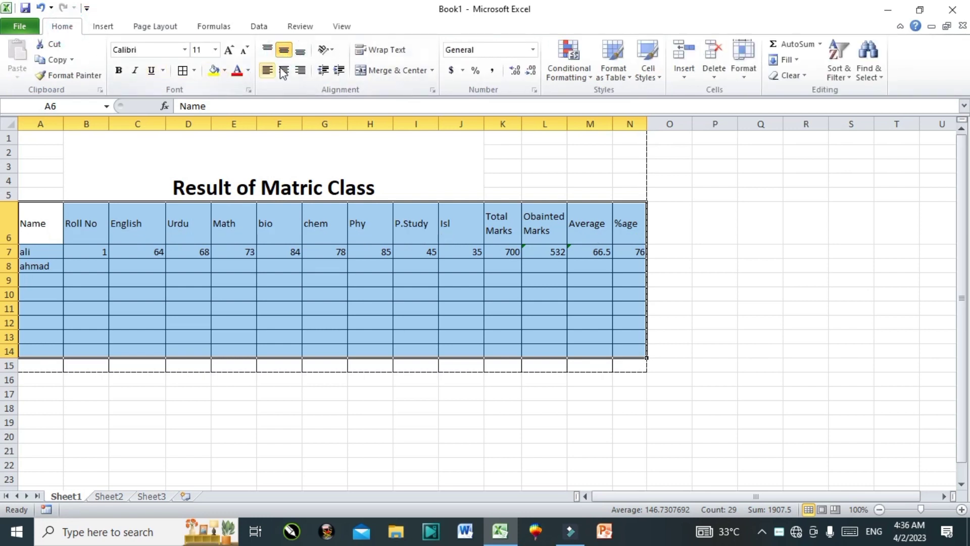
left_click(283, 70)
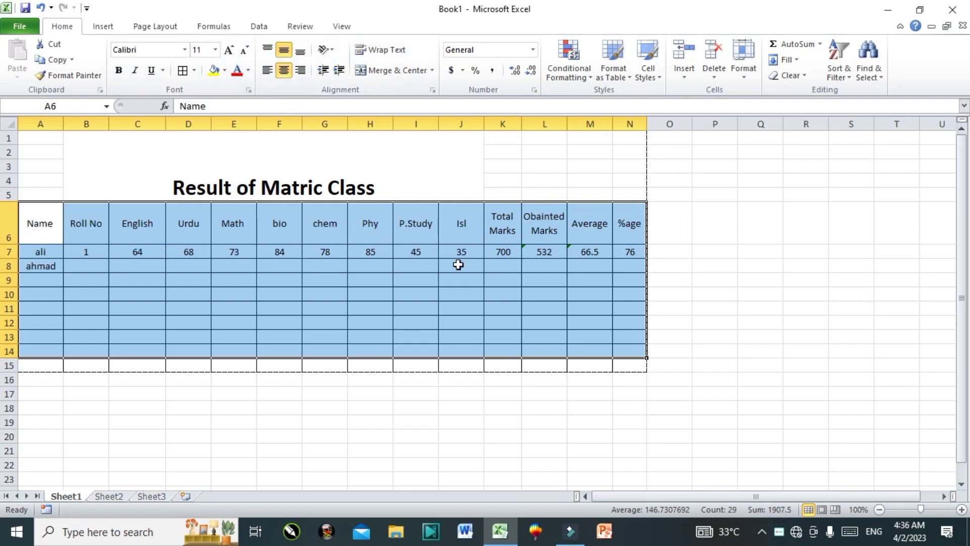
left_click(457, 263)
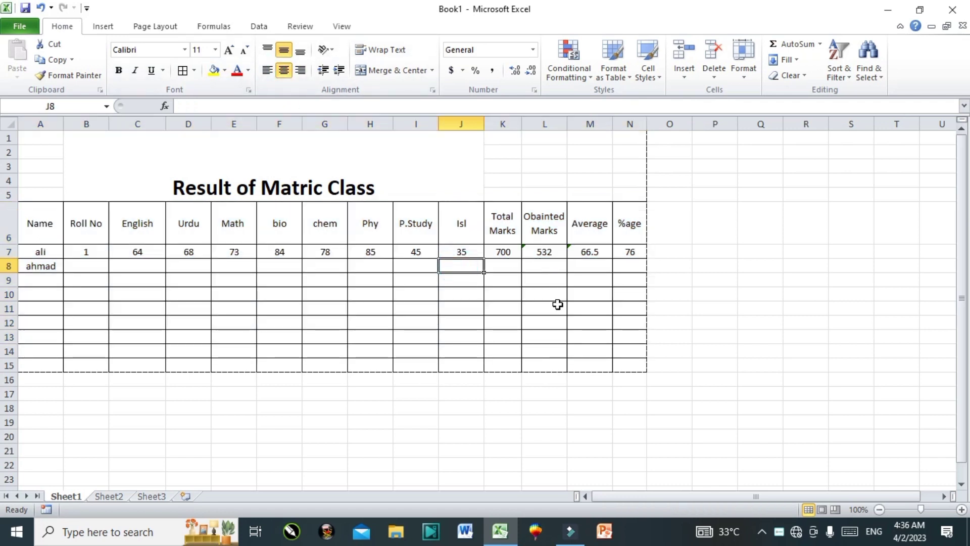
key("ctrl+p")
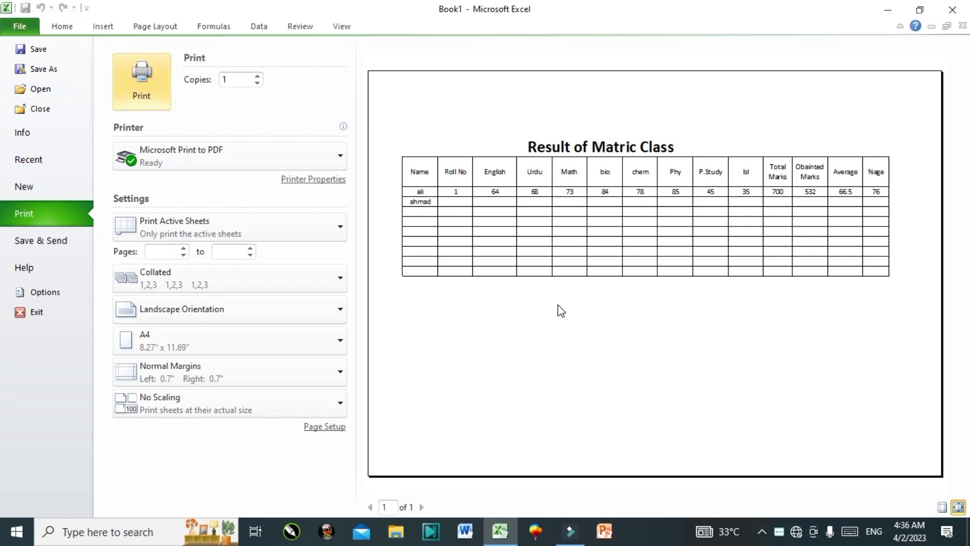
Leave print preview and select the merged title cell B1:J5.
left_click(28, 19)
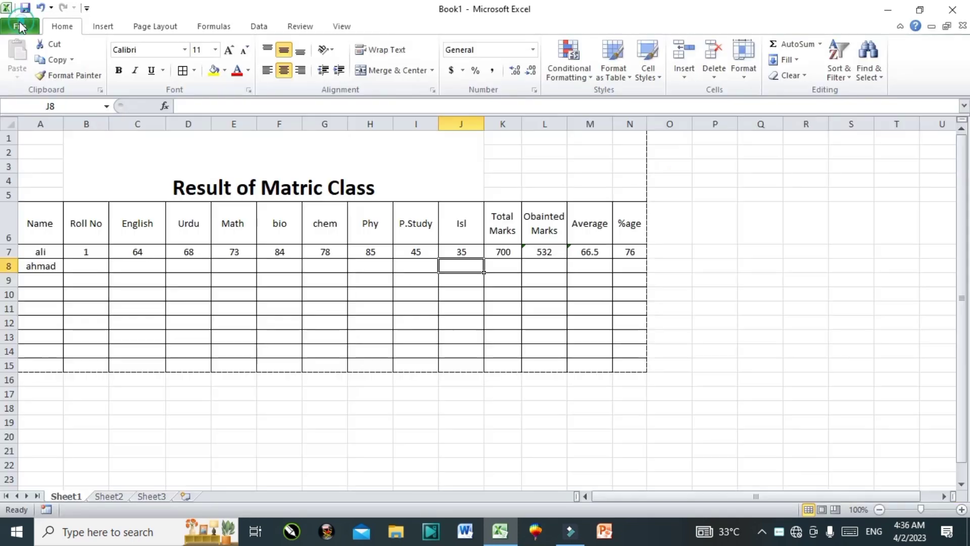
left_click(40, 138)
left_click(277, 175)
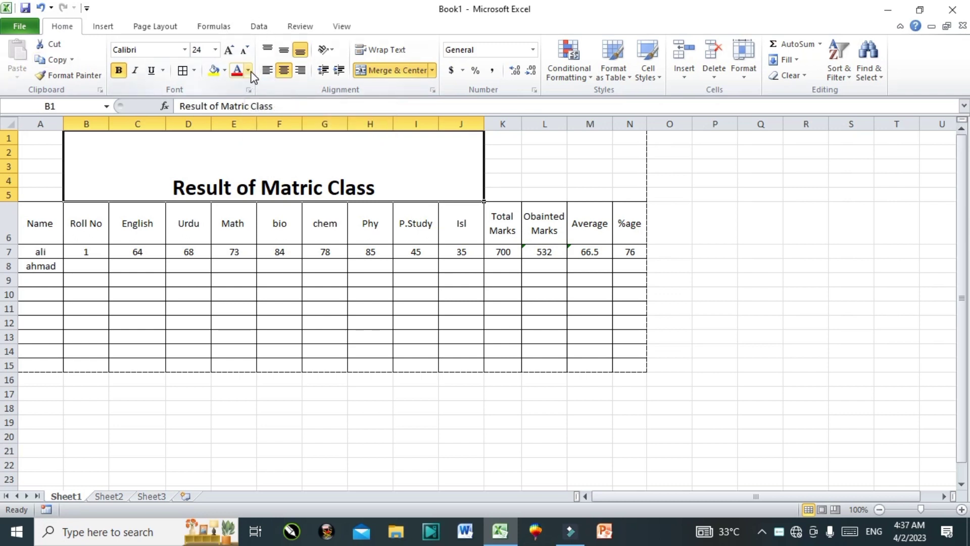
Color the Result of Matric Class title orange, then select the table A6:N15.
left_click(249, 71)
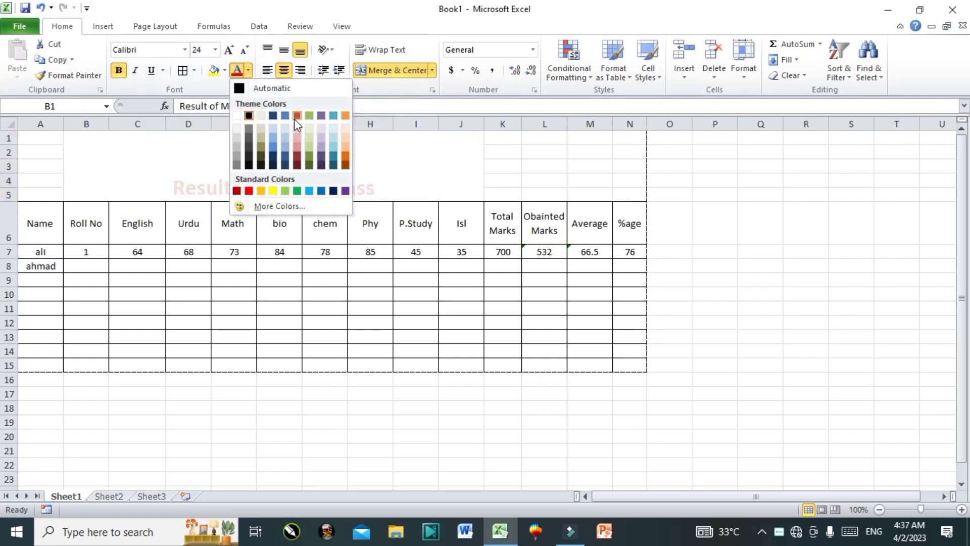
left_click(347, 161)
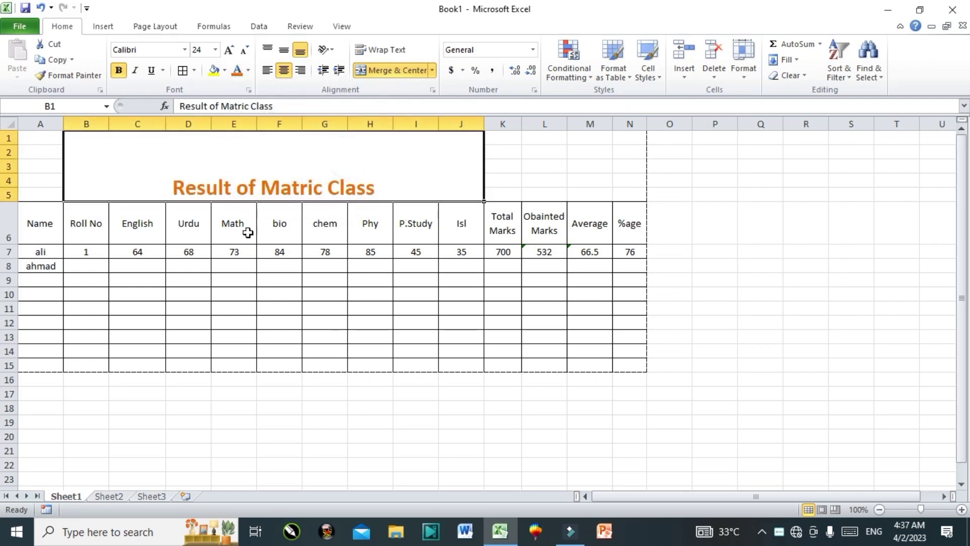
left_click(38, 214)
left_click_drag(61, 217, 627, 358)
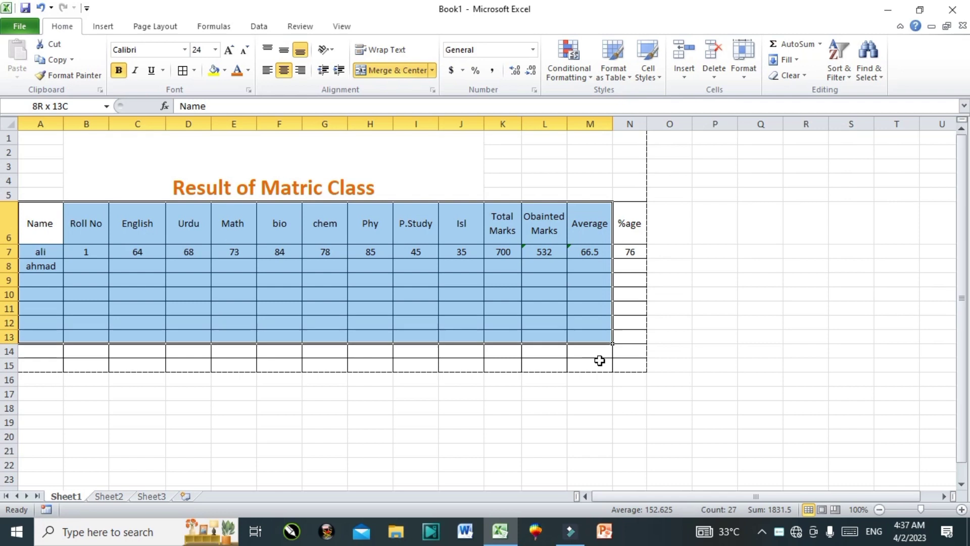
Give table A6:N15 a blue fill with white text and preview the landscape page.
left_click(248, 71)
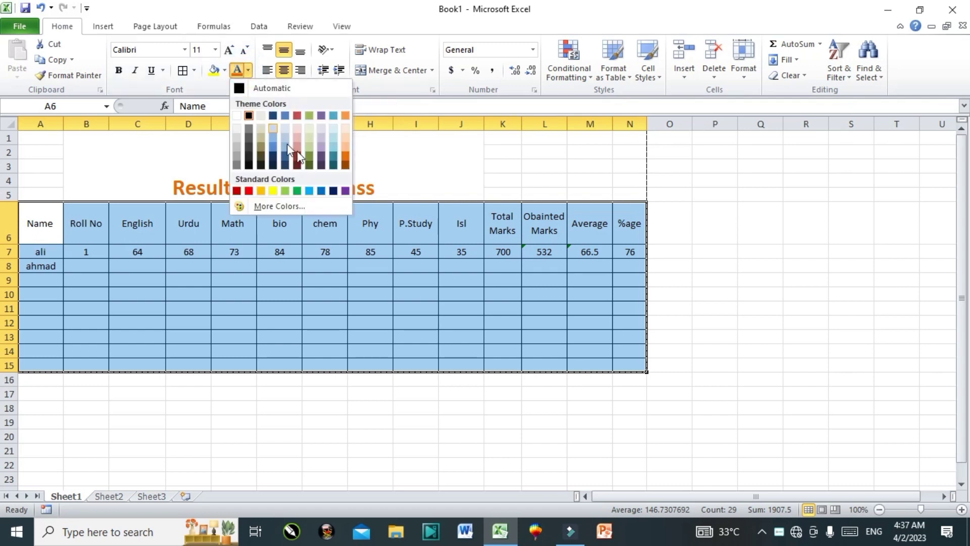
left_click(334, 157)
left_click(225, 70)
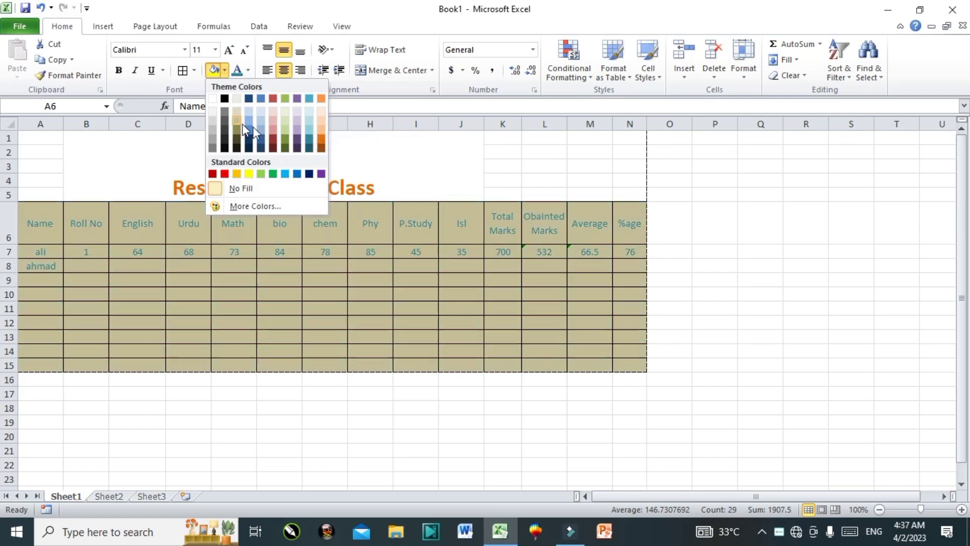
left_click(253, 128)
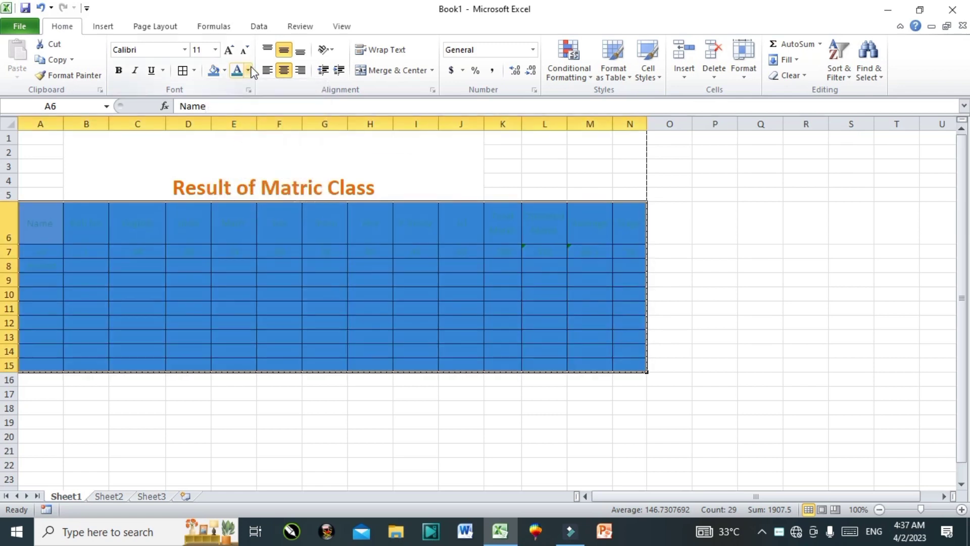
left_click(248, 70)
left_click(238, 115)
left_click(312, 277)
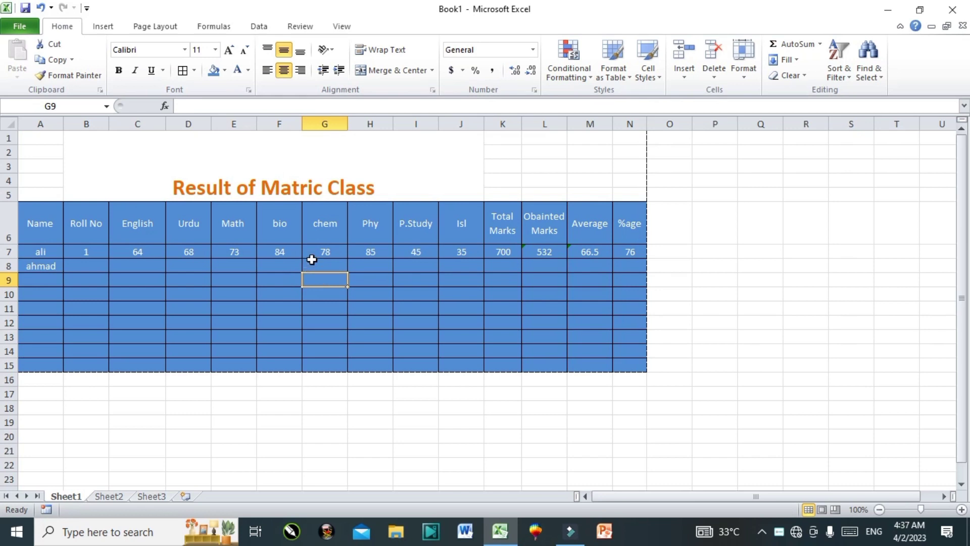
key("ctrl+p")
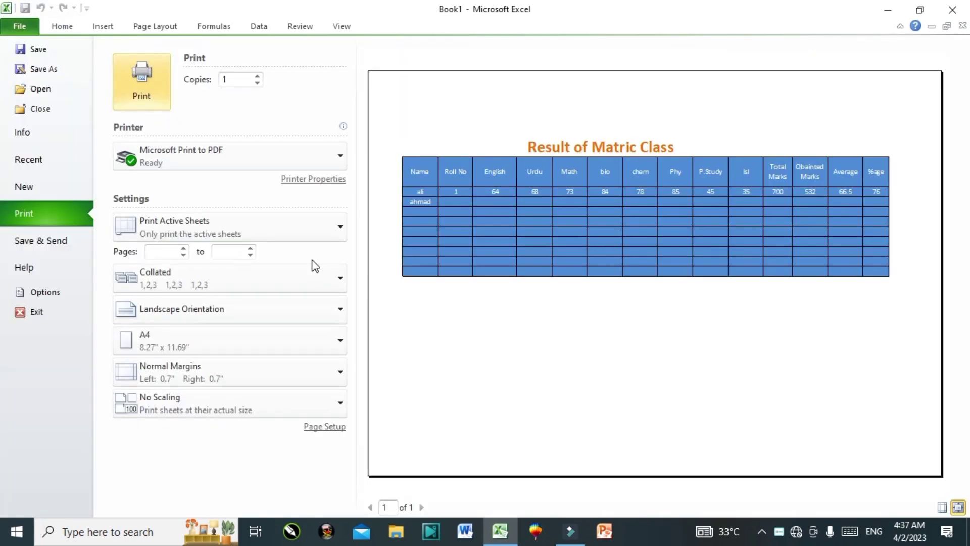
Leave the print preview to return to Sheet1's blue-filled 'Result of Matric Class' table.
left_click(24, 30)
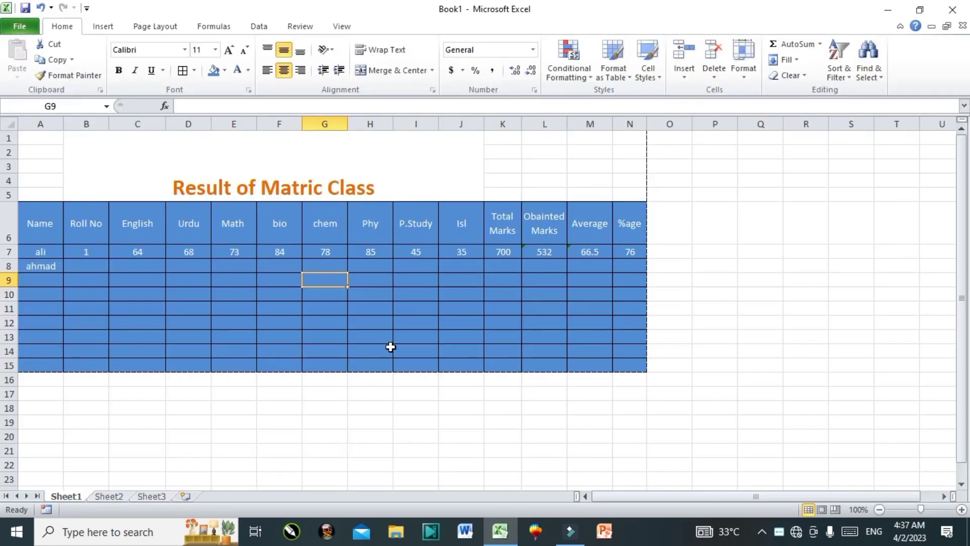